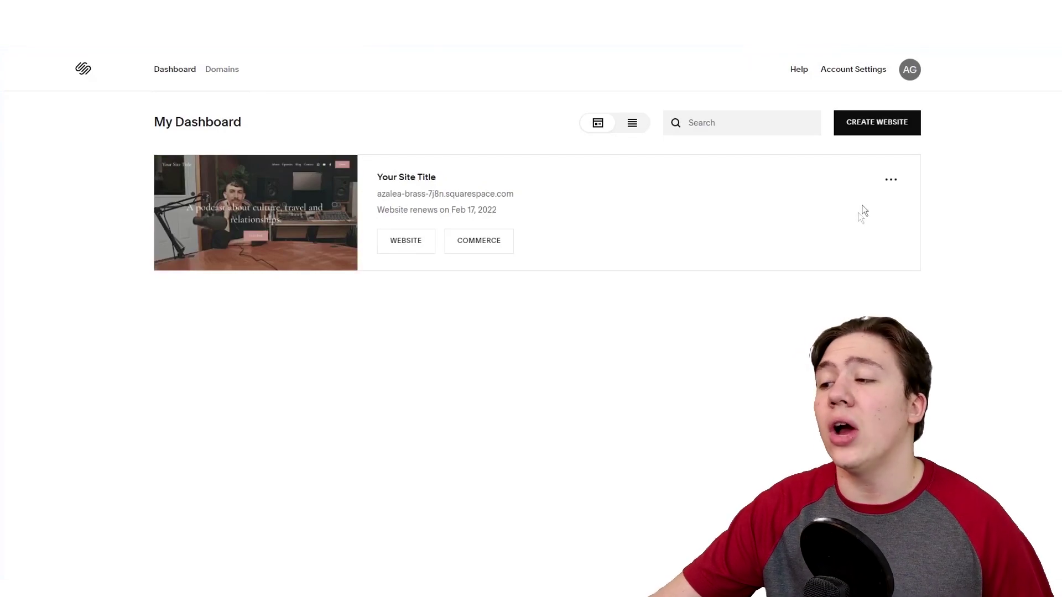
Step: Start a new website from the Alameda template, filtering the gallery to Online Store templates
click(892, 133)
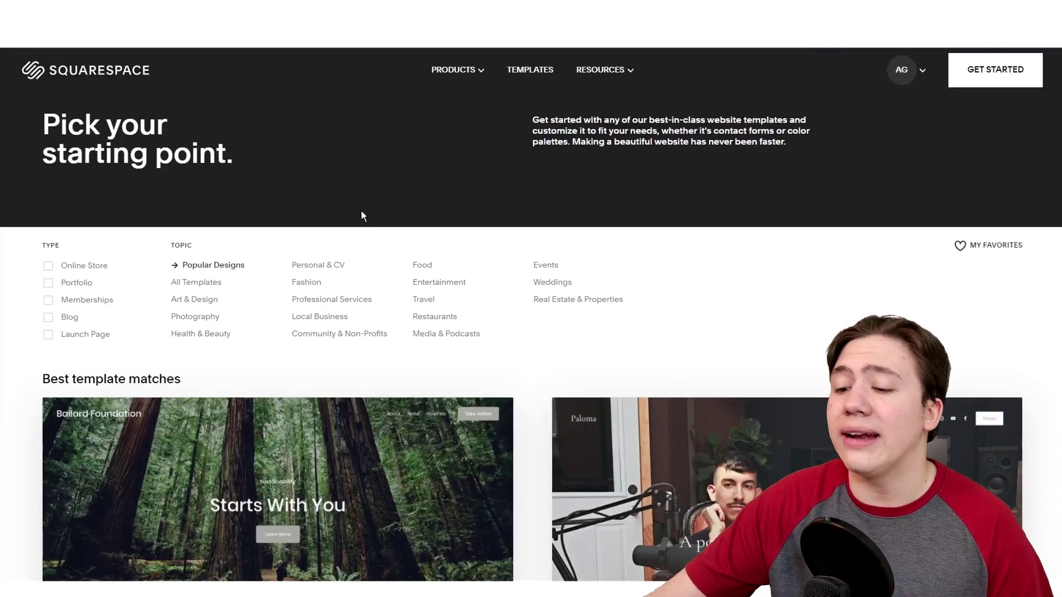
click(95, 267)
scroll(197, 243, down, 1)
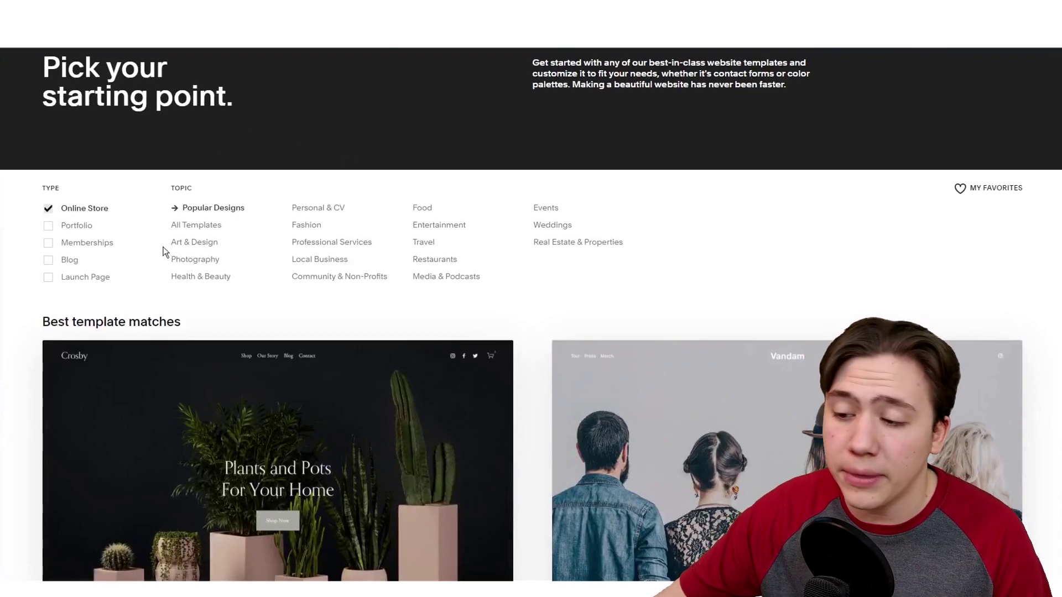
scroll(208, 313, down, 10)
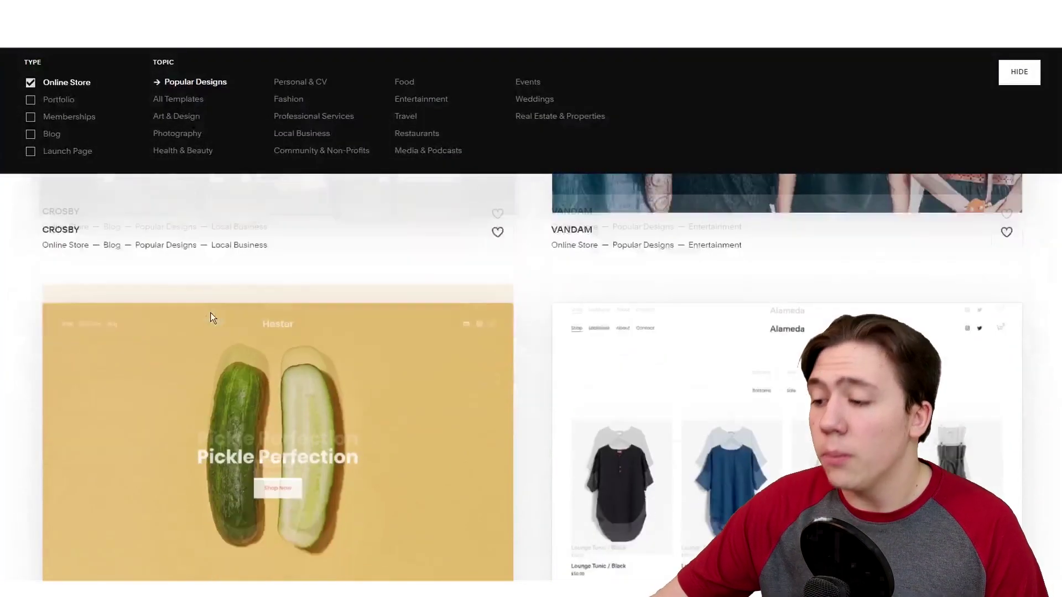
scroll(231, 308, down, 1)
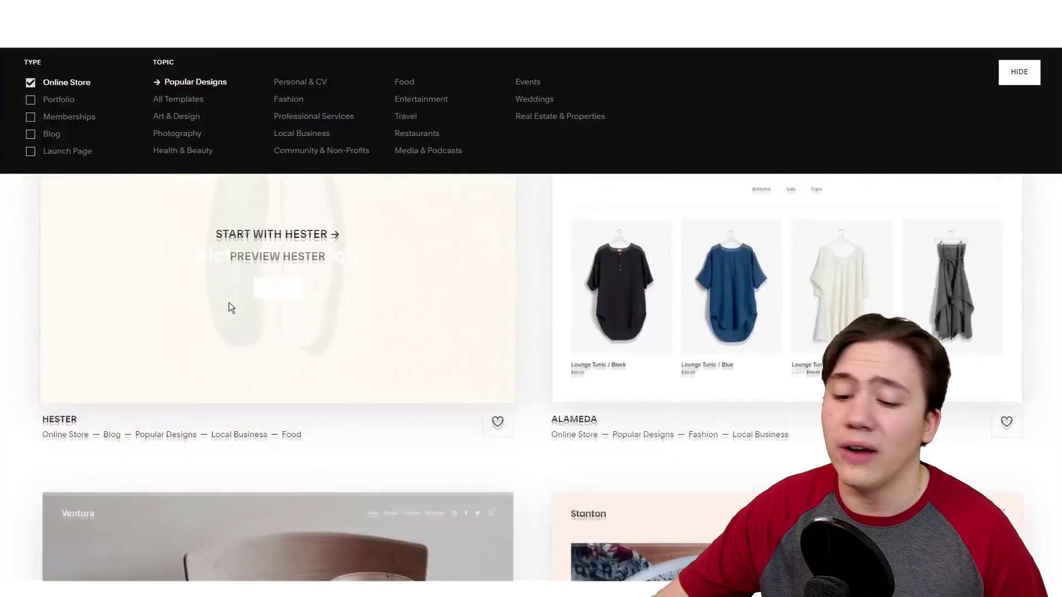
scroll(231, 307, up, 1)
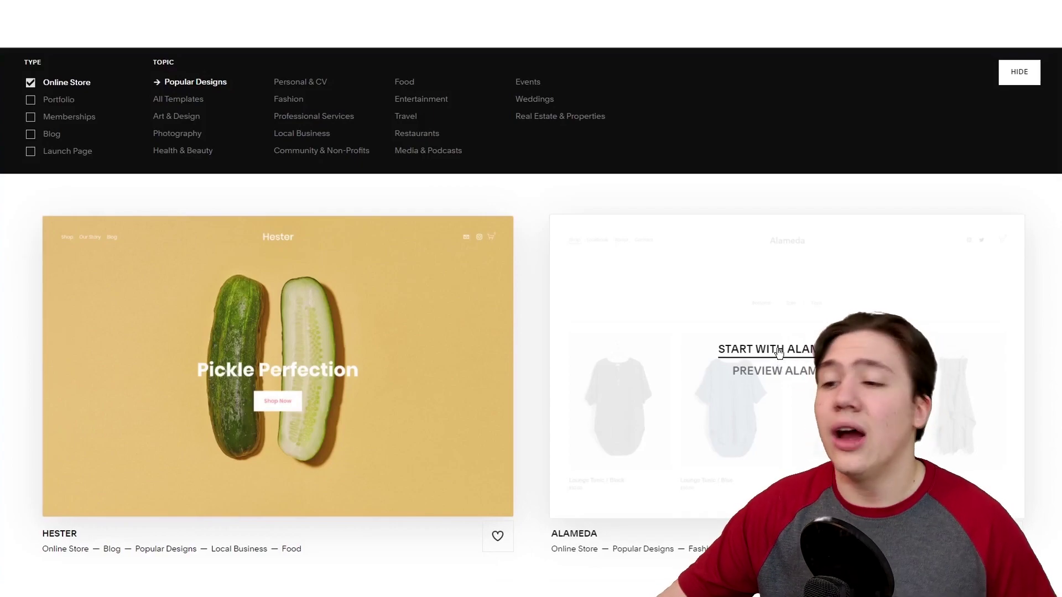
click(779, 350)
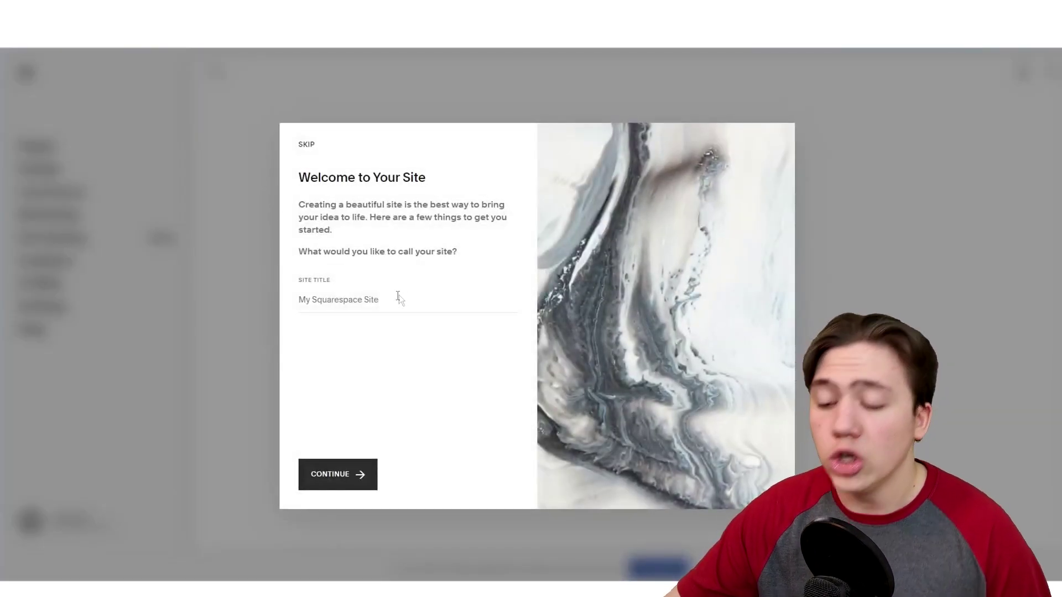
Step: Set the new site's title to 'Carson Sample'
click(373, 300)
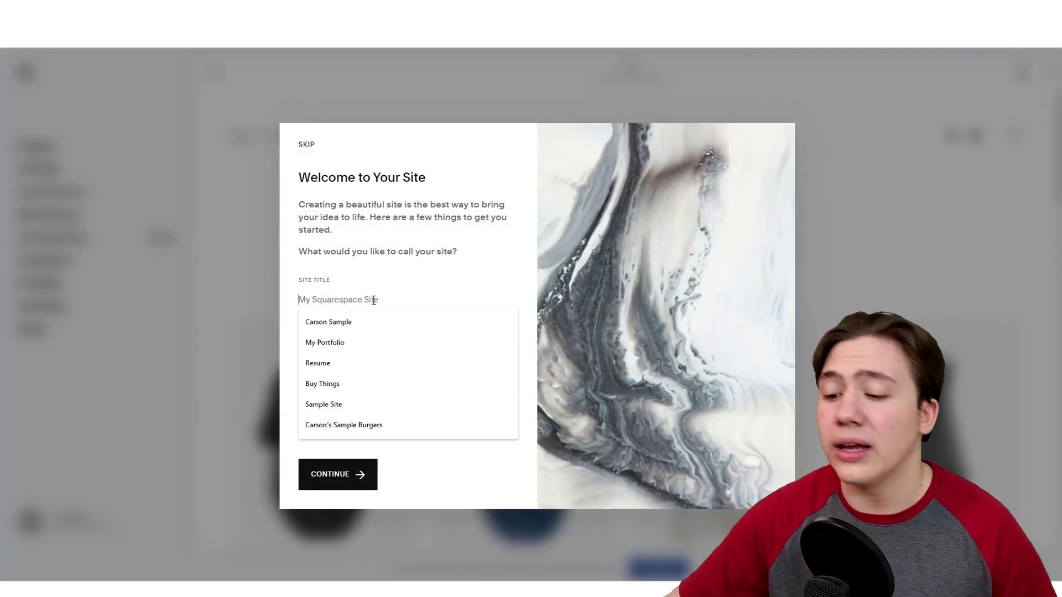
click(337, 323)
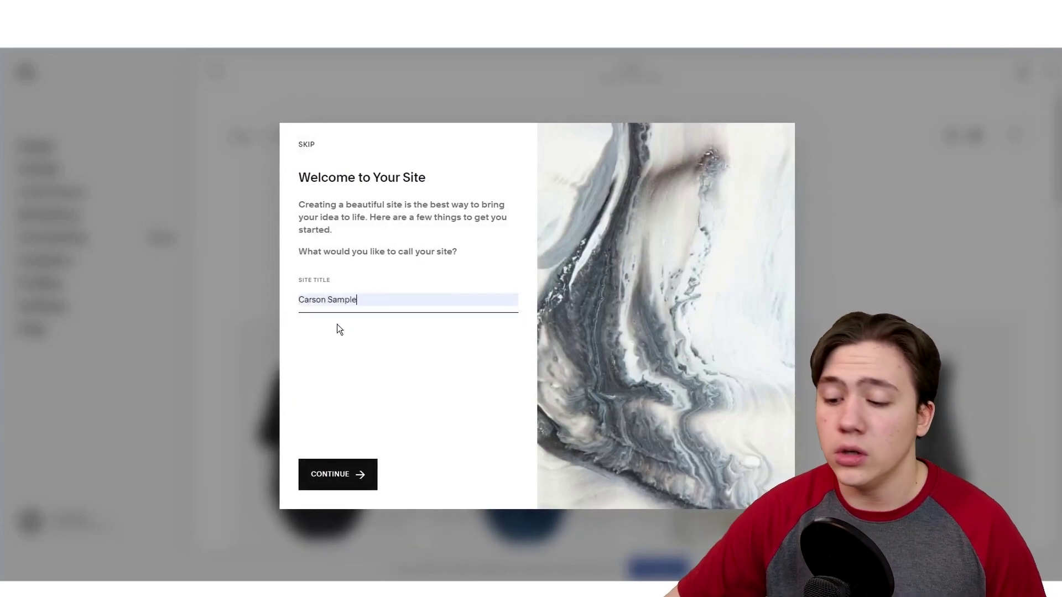
click(342, 475)
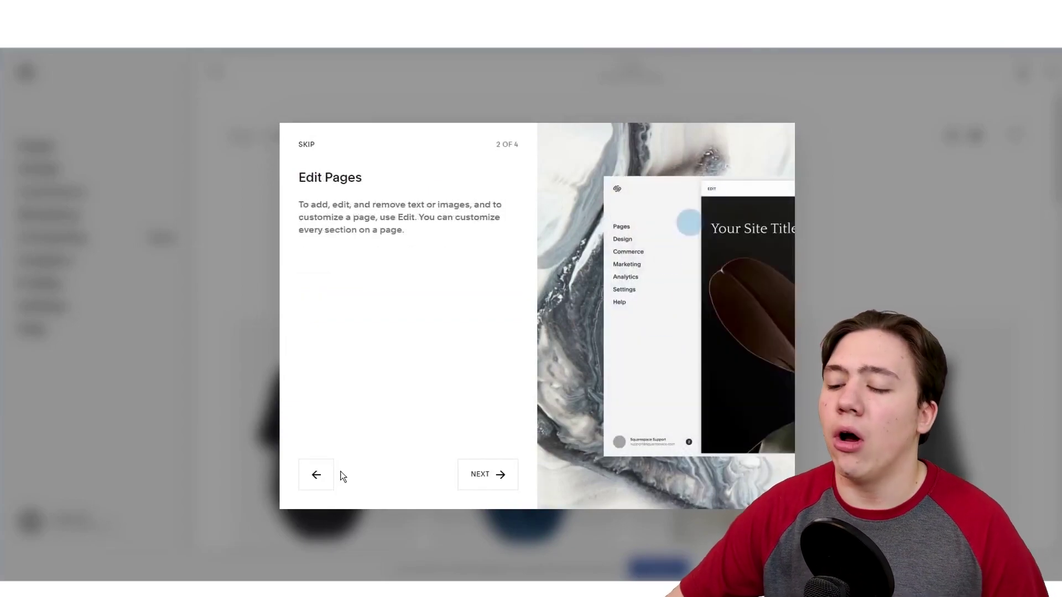
Step: Step through the remaining welcome tour screens to reach the site editor
click(490, 479)
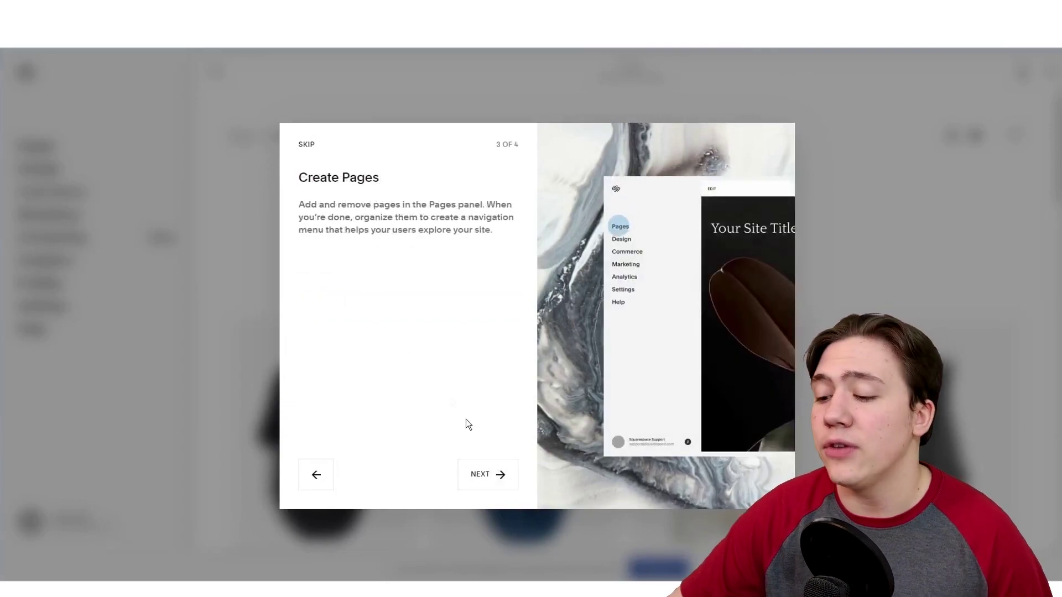
click(500, 485)
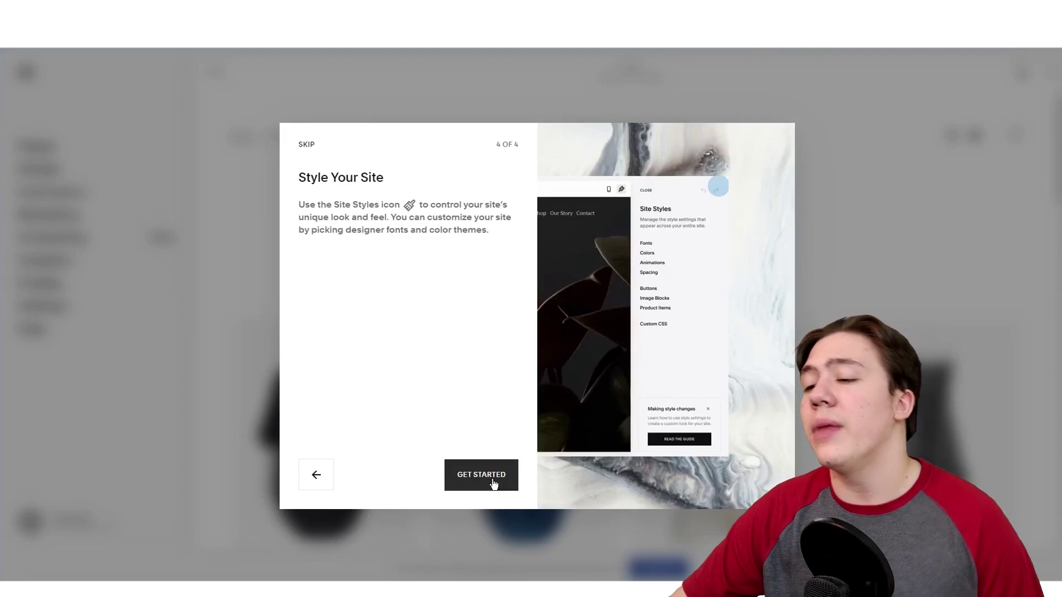
click(481, 475)
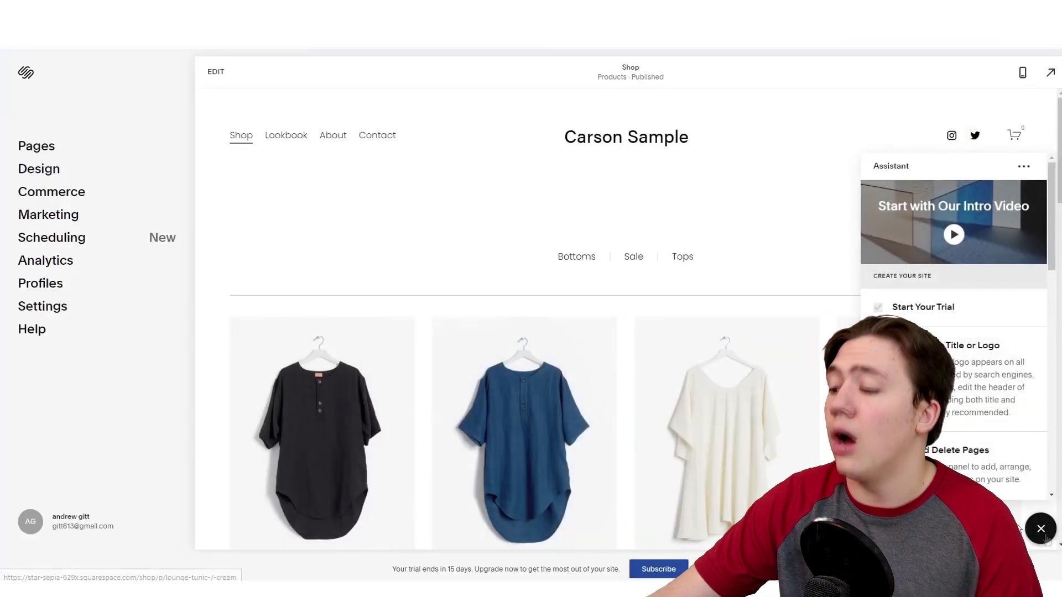
Step: Close the setup assistant and browse the Shop page's products, Lookbook heading and newsletter signup
click(1041, 532)
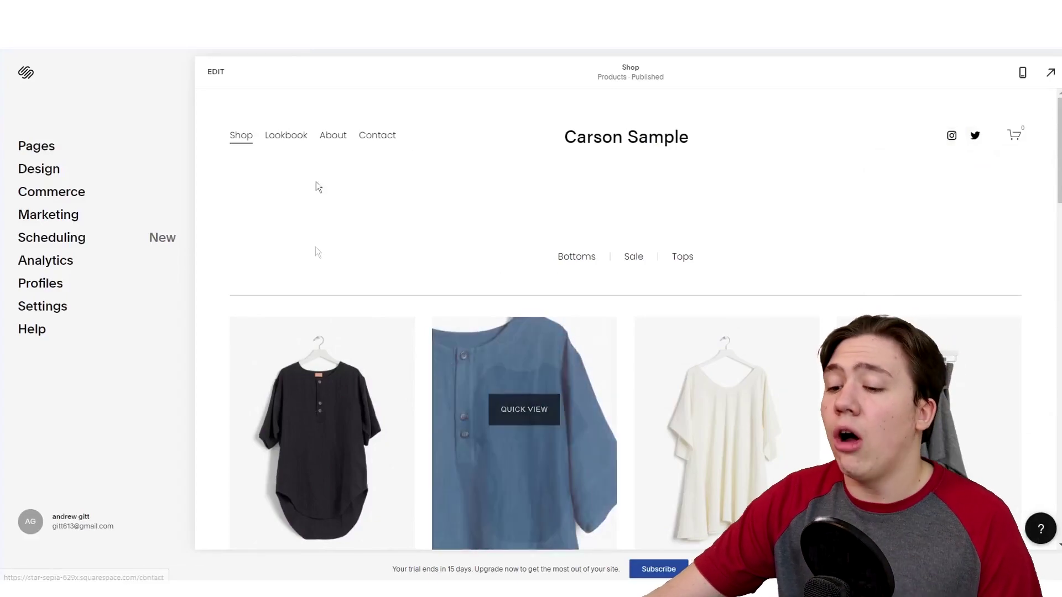
scroll(366, 336, down, 2)
scroll(365, 336, down, 3)
scroll(366, 329, down, 10)
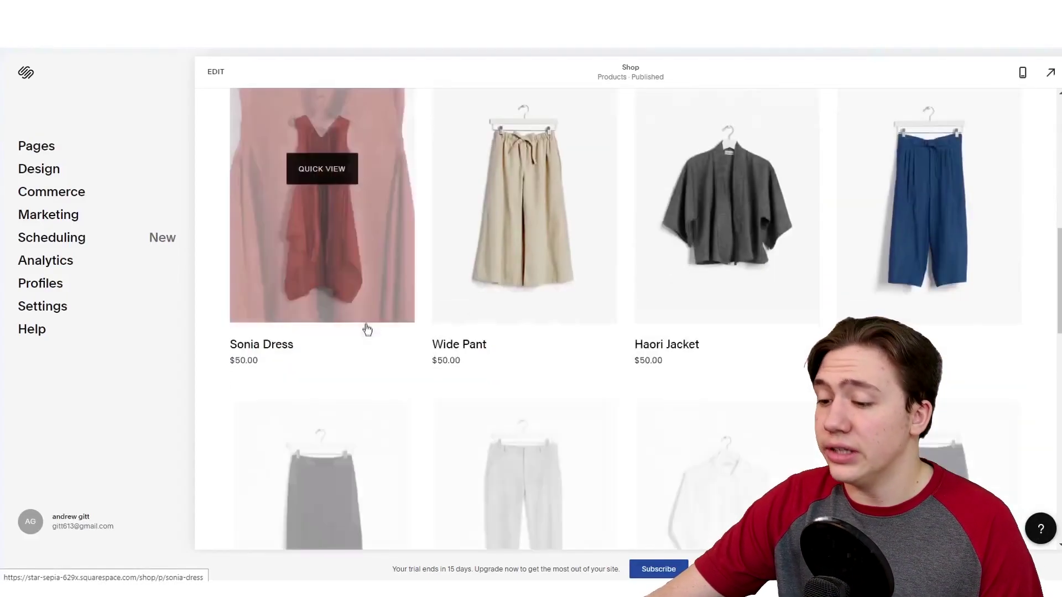
scroll(366, 326, down, 8)
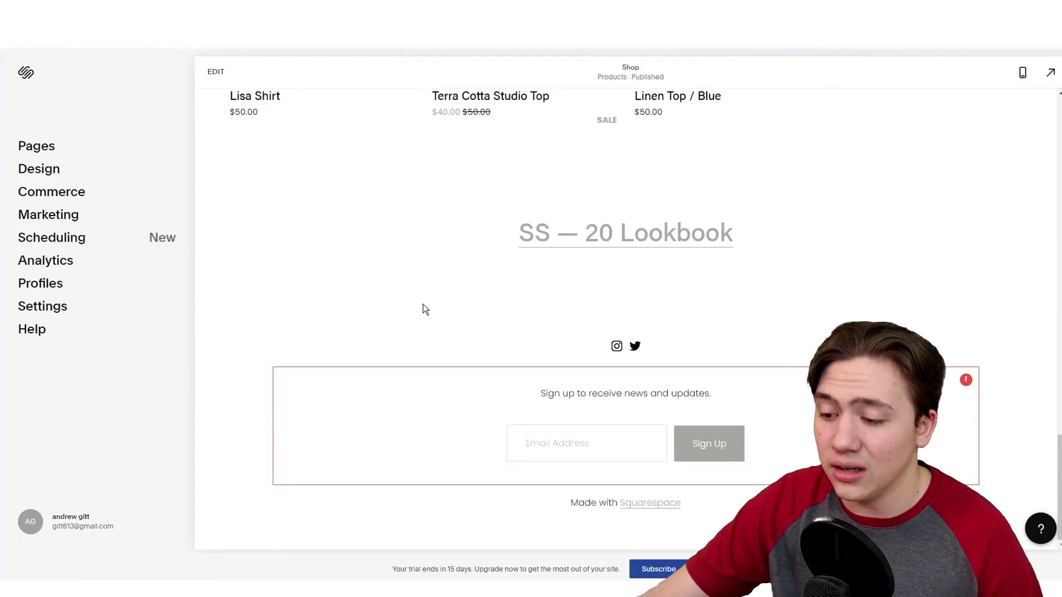
scroll(422, 308, up, 10)
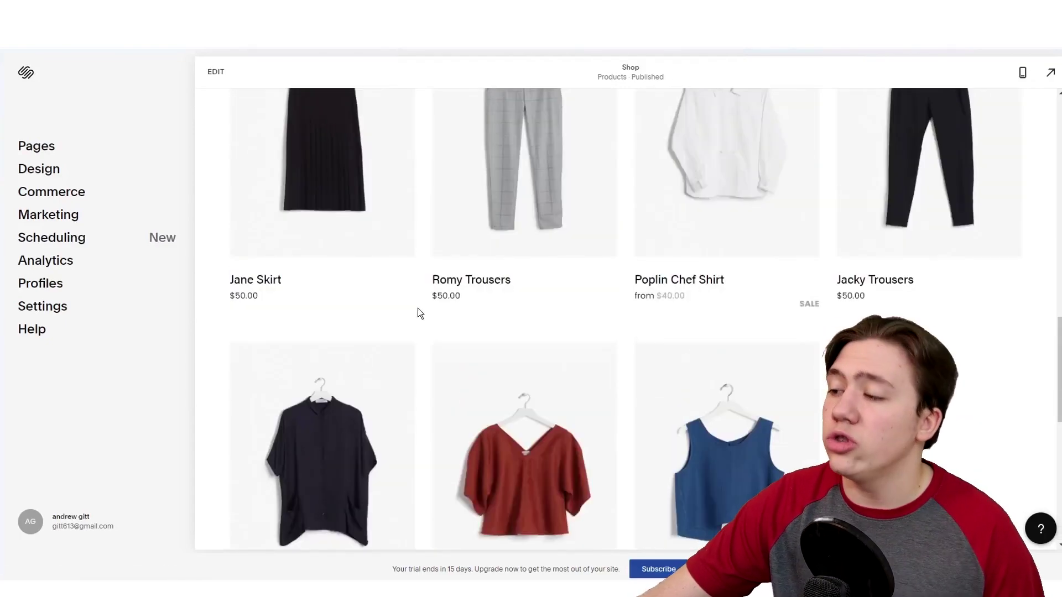
scroll(417, 306, up, 5)
scroll(417, 307, down, 6)
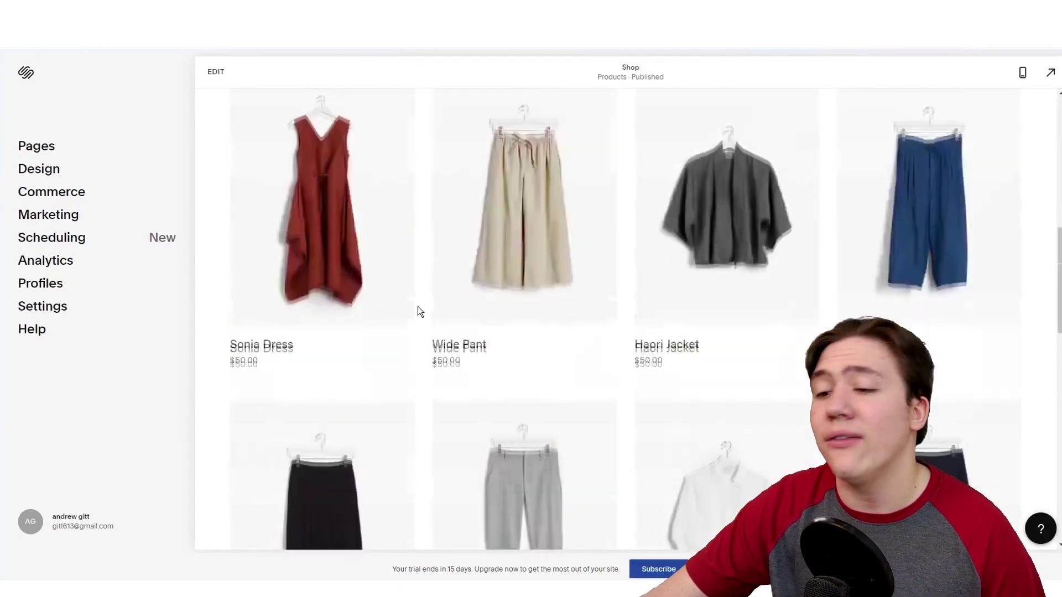
scroll(416, 308, down, 6)
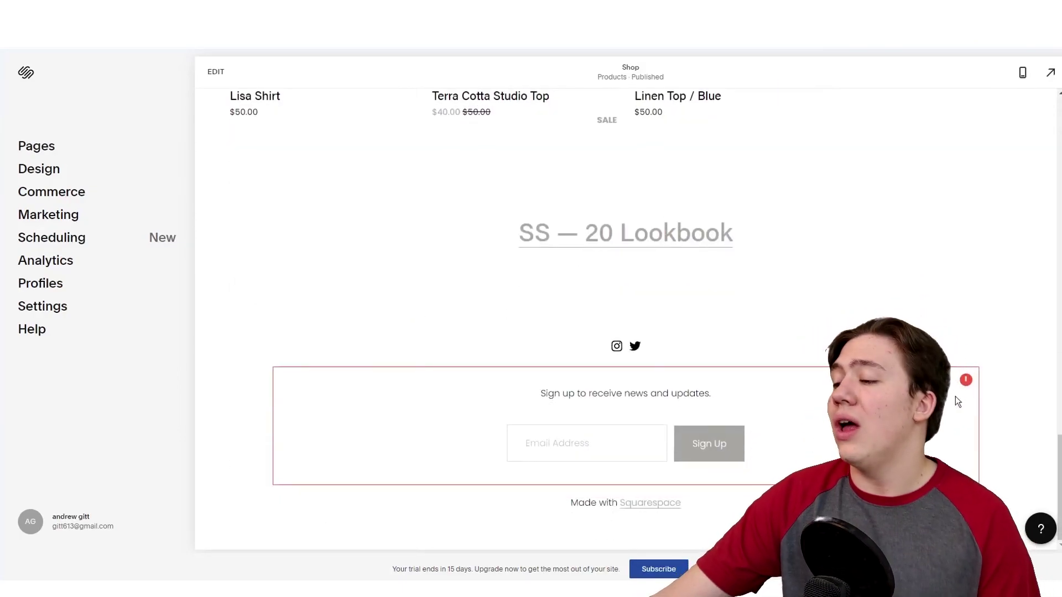
Step: Put the Shop page into edit mode and return to the top of the page
mouse_move(963, 384)
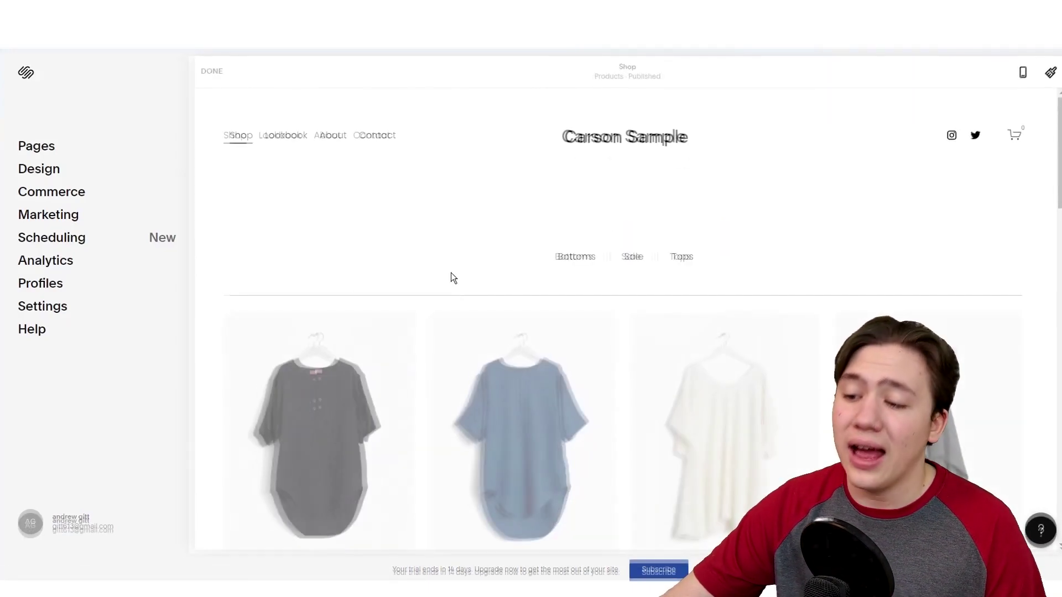
click(449, 274)
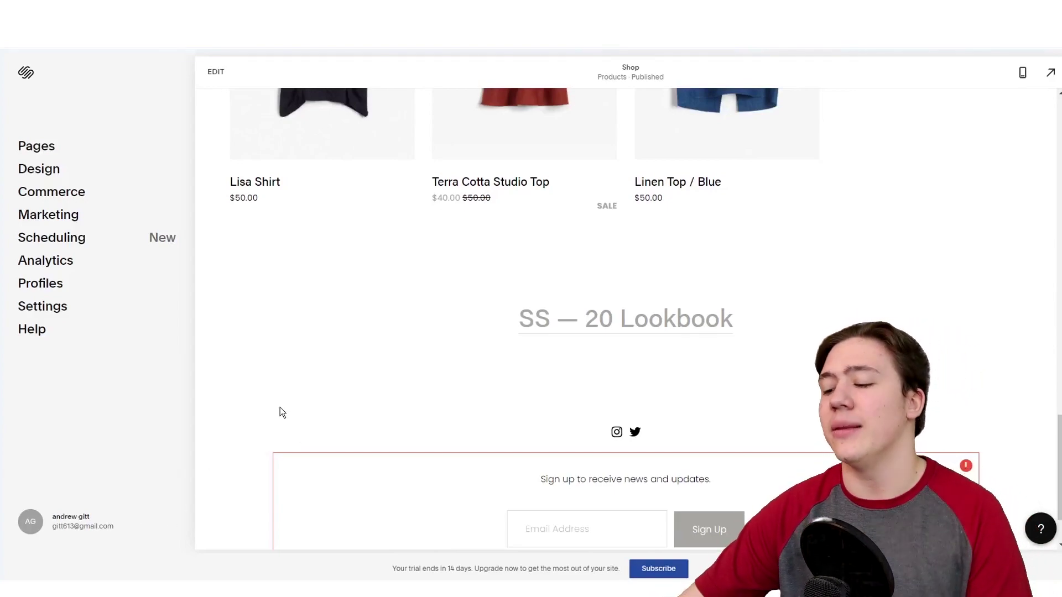
scroll(282, 411, down, 2)
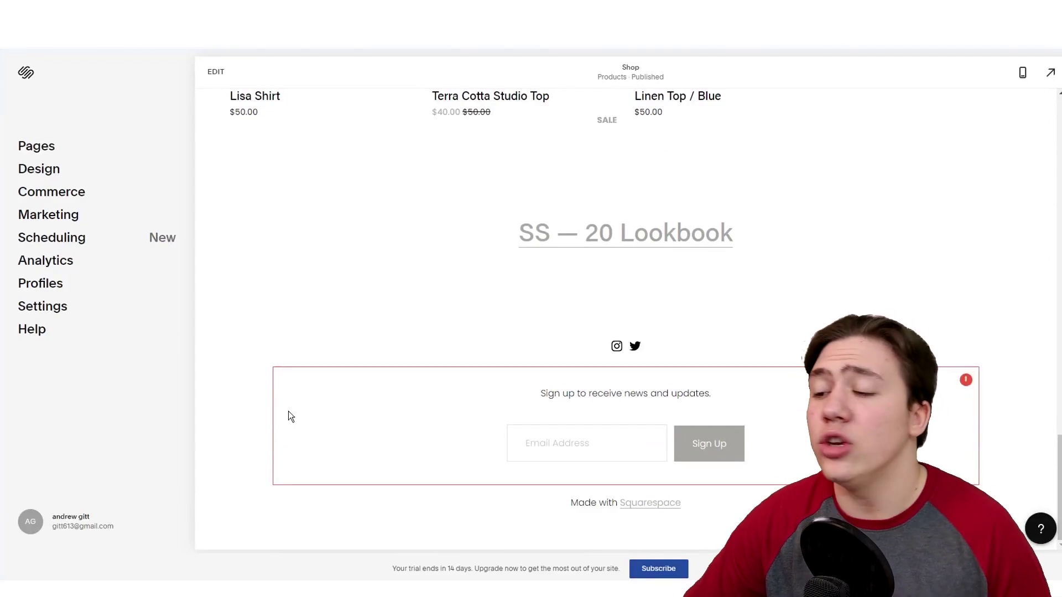
scroll(293, 411, up, 15)
scroll(334, 396, up, 1)
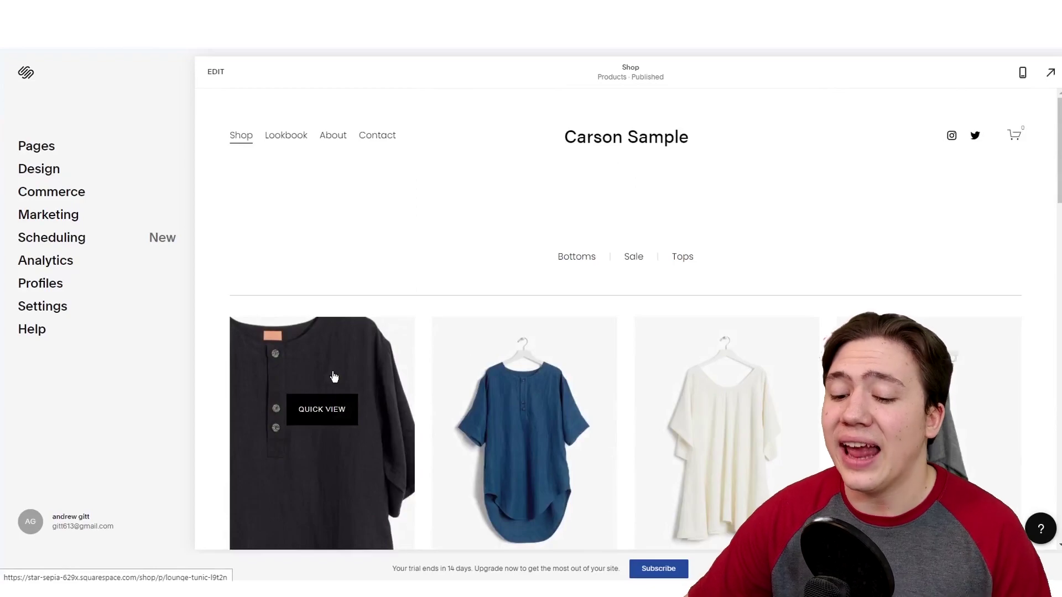
click(216, 71)
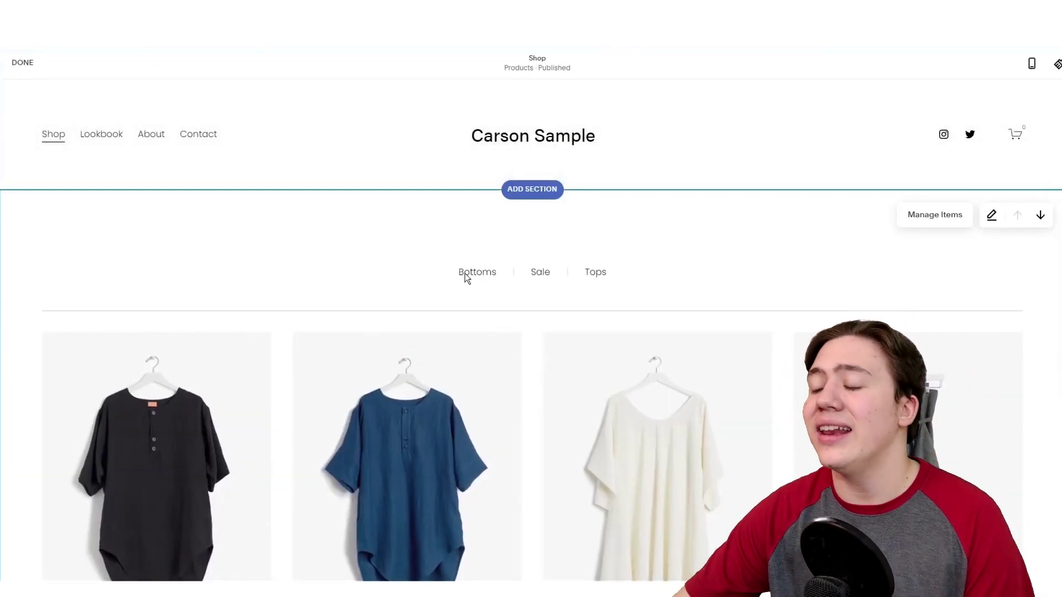
scroll(631, 279, down, 10)
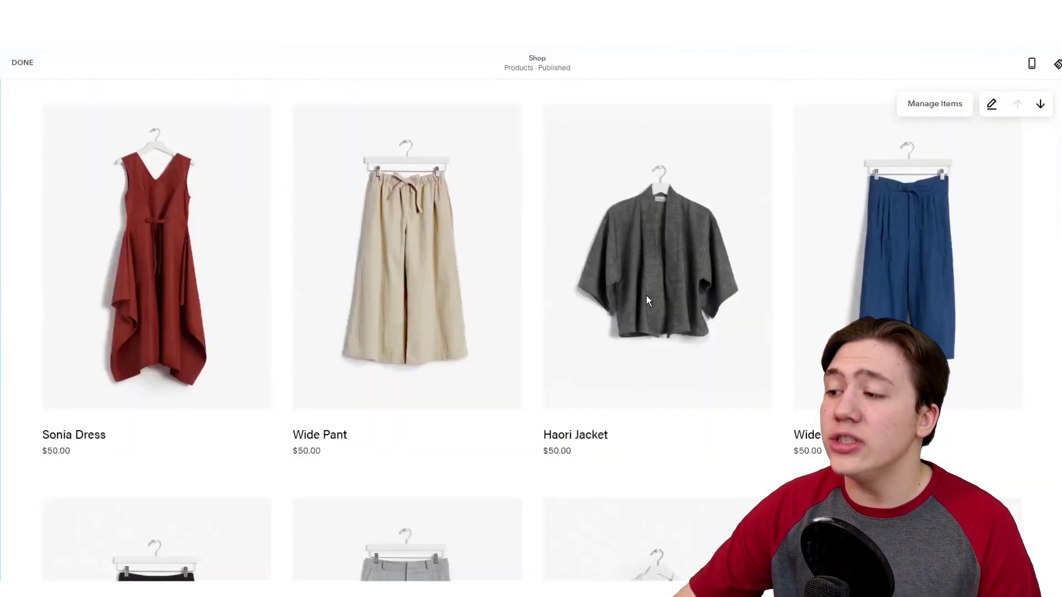
scroll(641, 295, down, 5)
scroll(589, 304, down, 6)
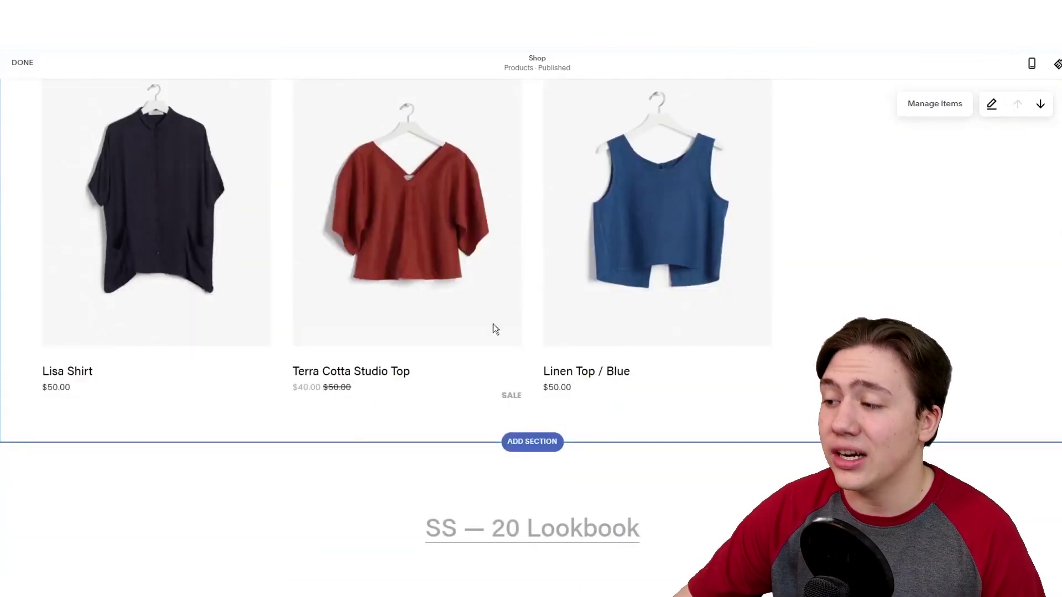
scroll(493, 328, up, 15)
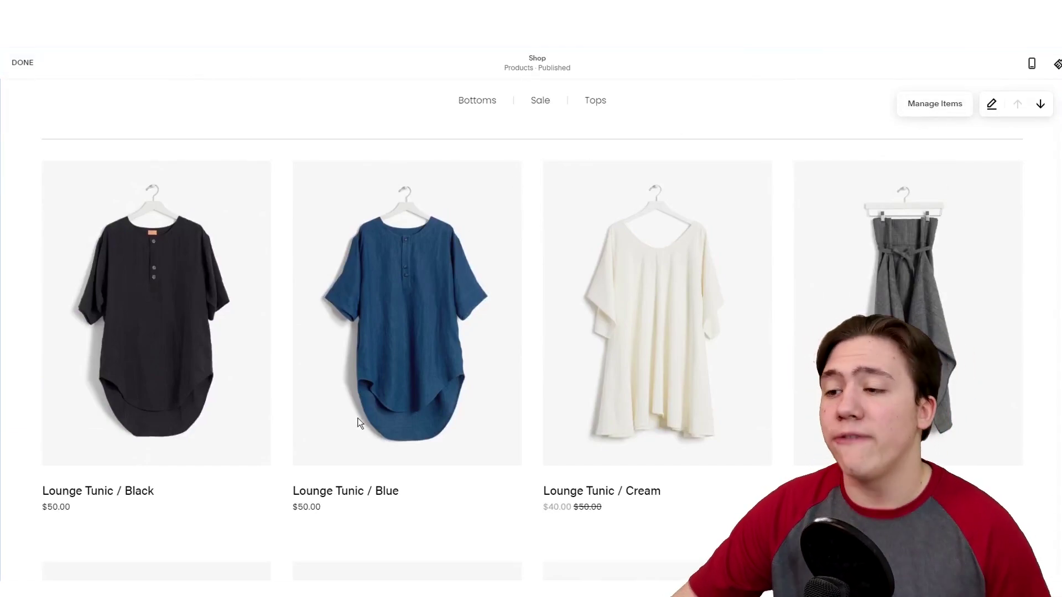
scroll(359, 423, down, 20)
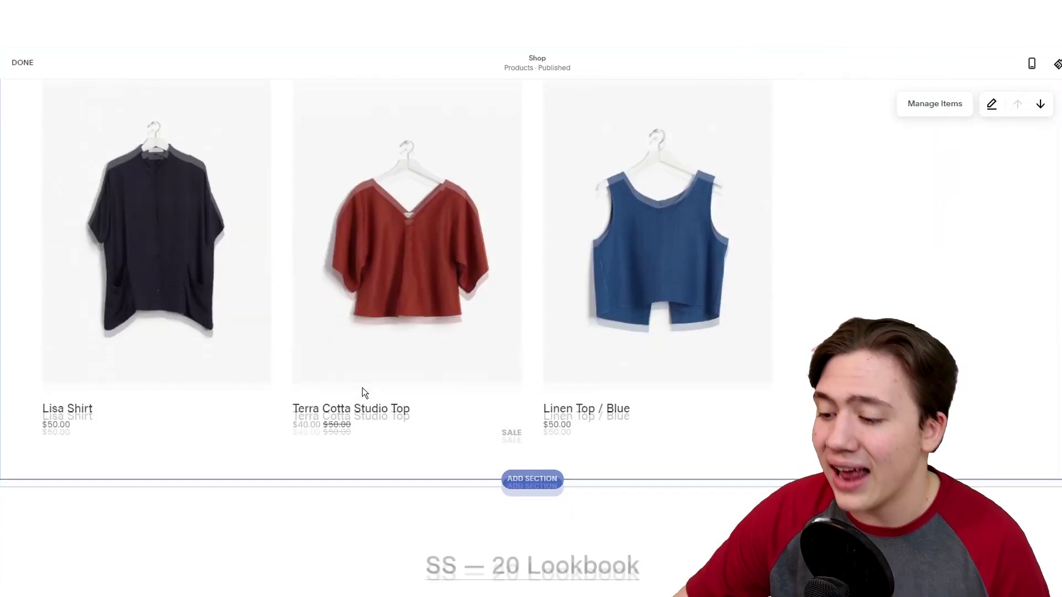
scroll(367, 387, down, 5)
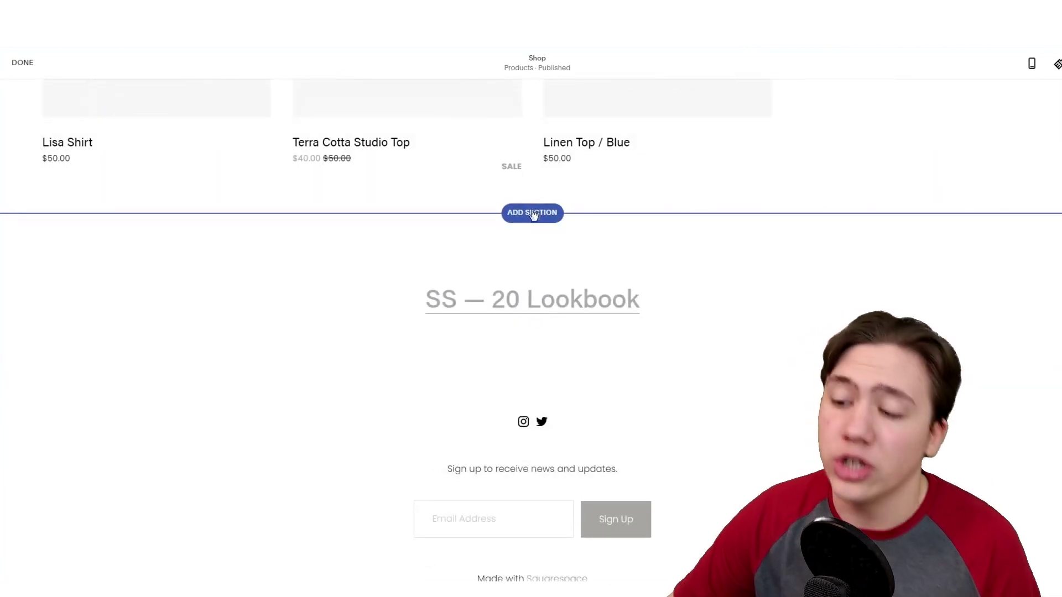
click(531, 212)
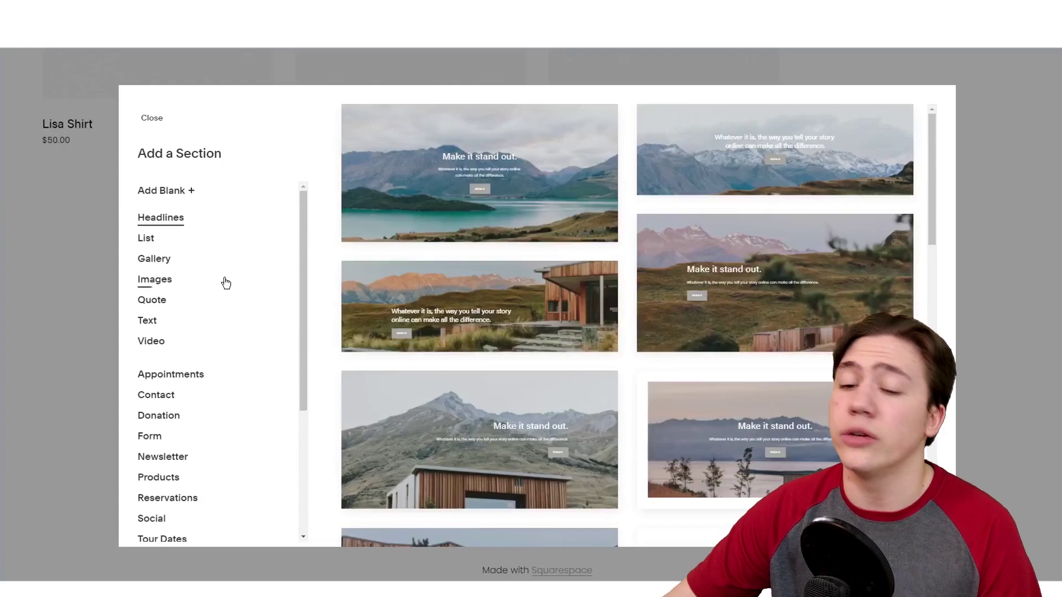
click(151, 118)
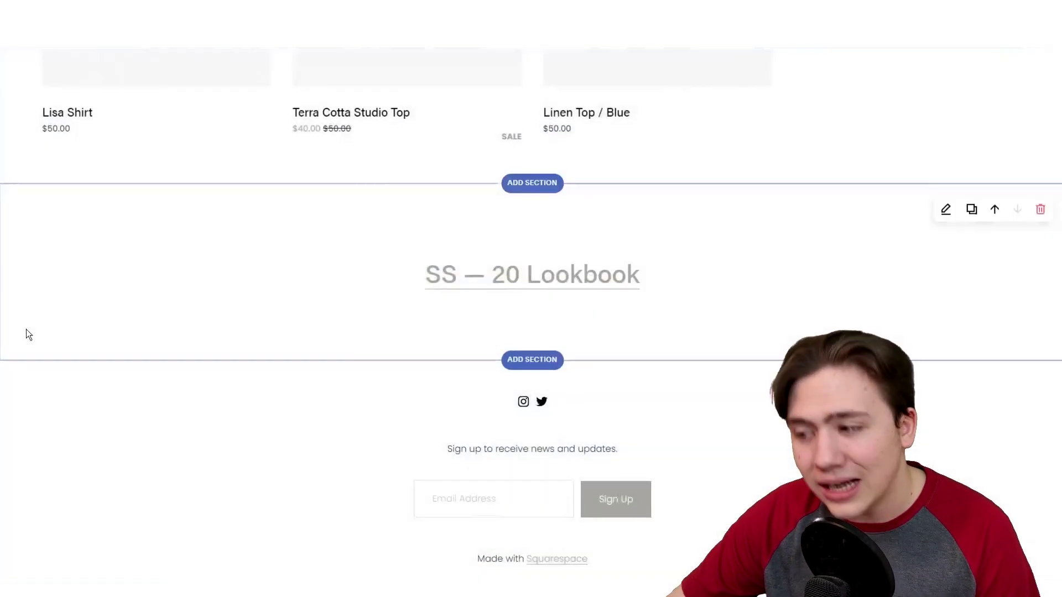
click(1039, 237)
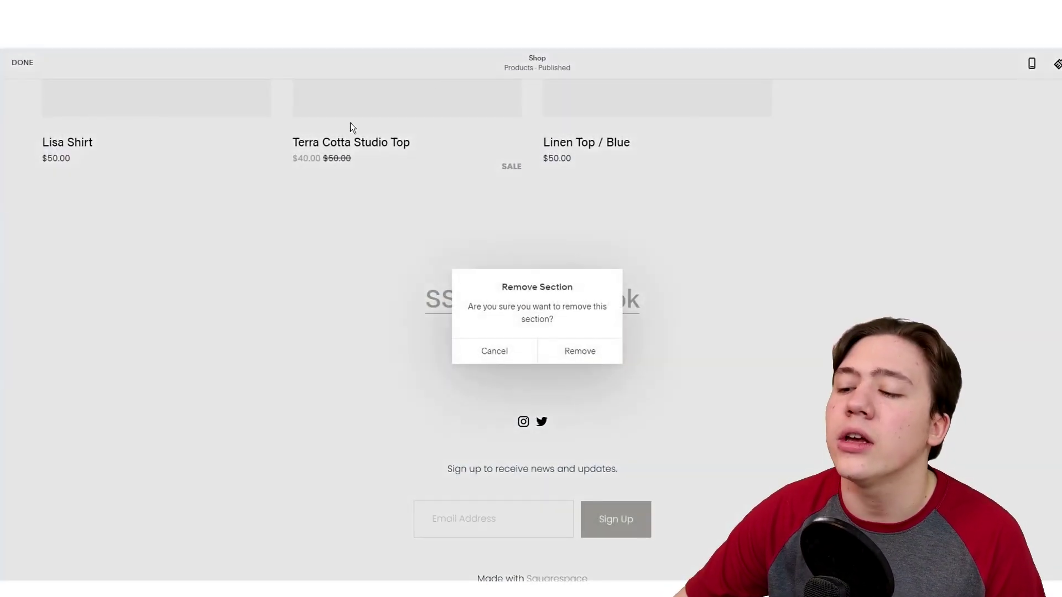
click(497, 352)
scroll(498, 351, down, 1)
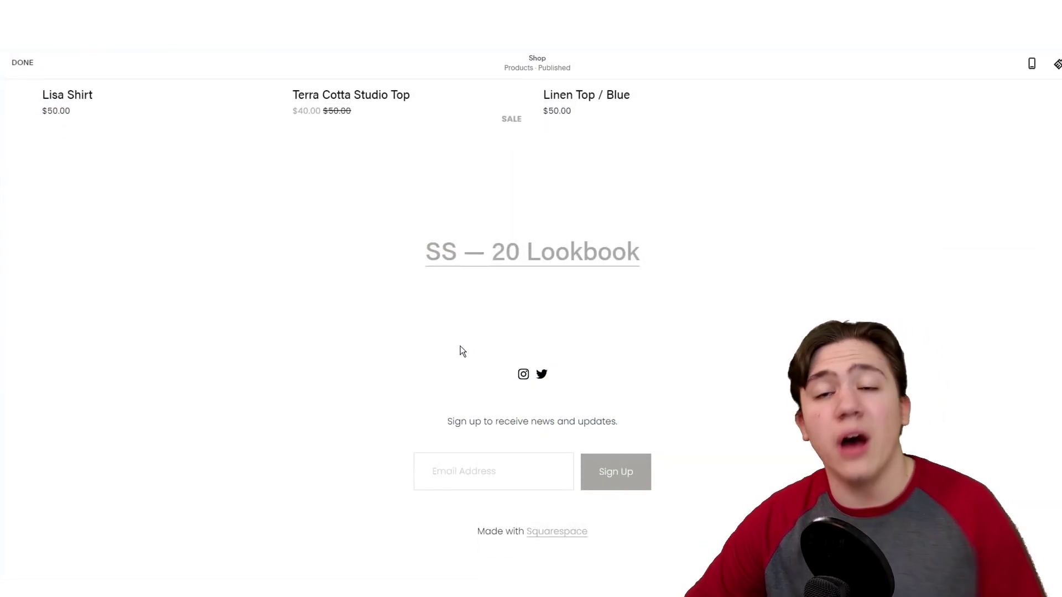
scroll(420, 309, up, 10)
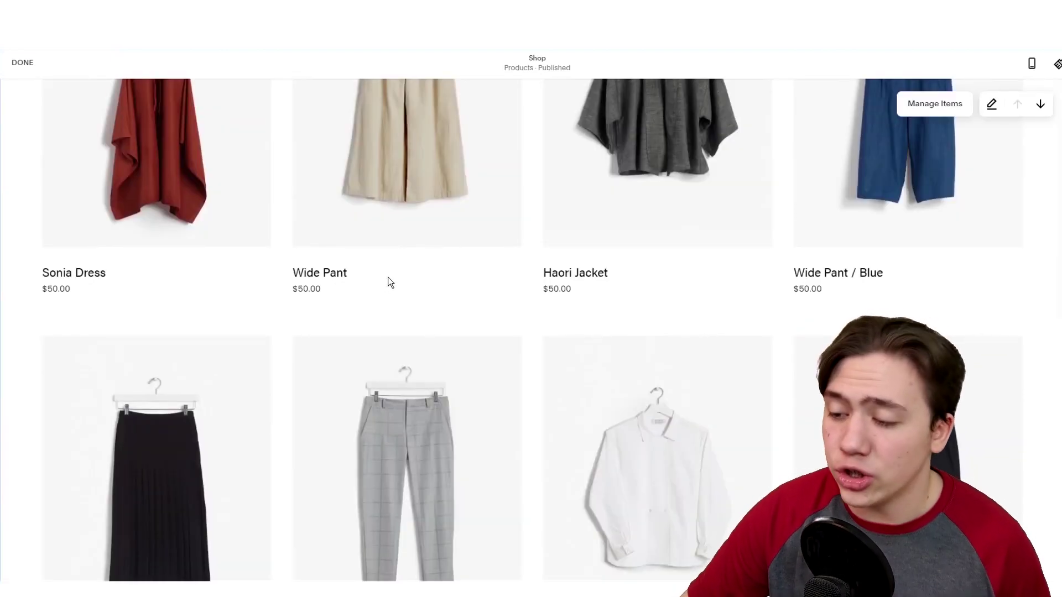
scroll(563, 277, up, 10)
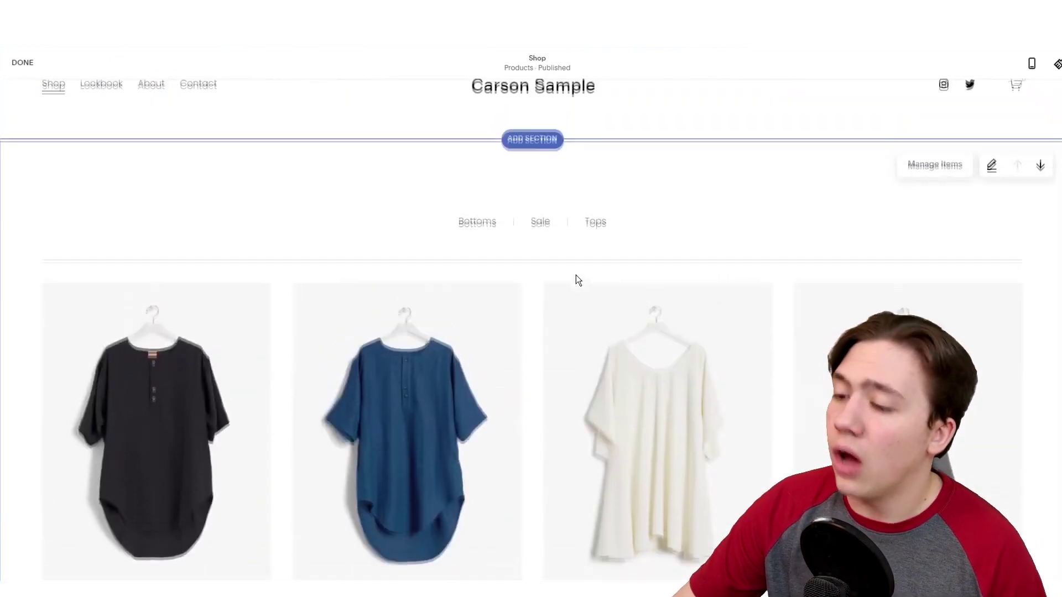
Step: Open the Shop's store settings, showing the Bottoms, Sale and Tops categories
click(932, 168)
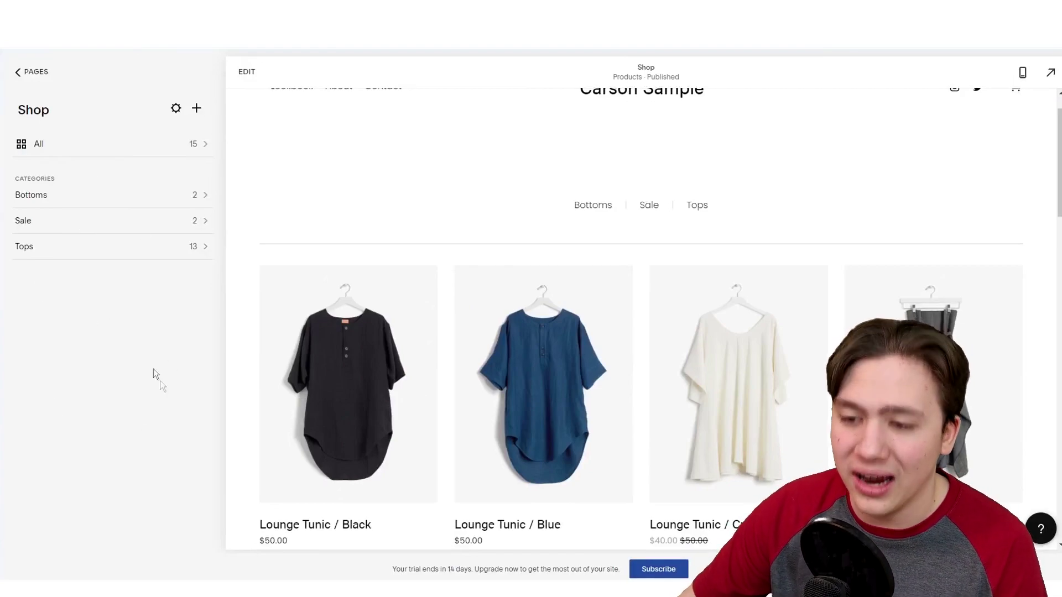
click(176, 109)
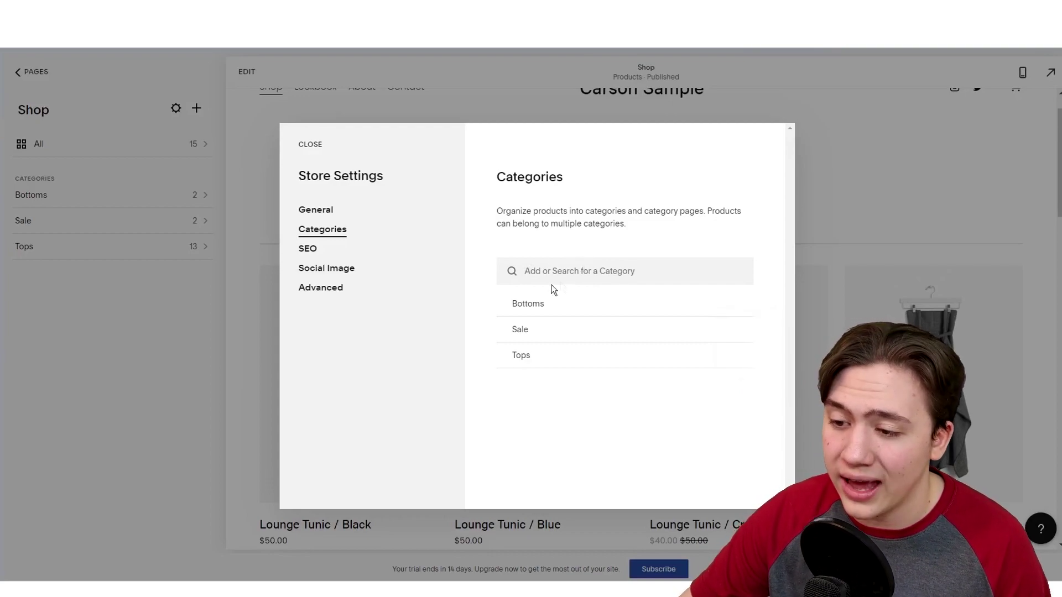
Step: Review the store's SEO, General, Social Image and Advanced settings, add a Mice category, then close
click(308, 251)
click(317, 209)
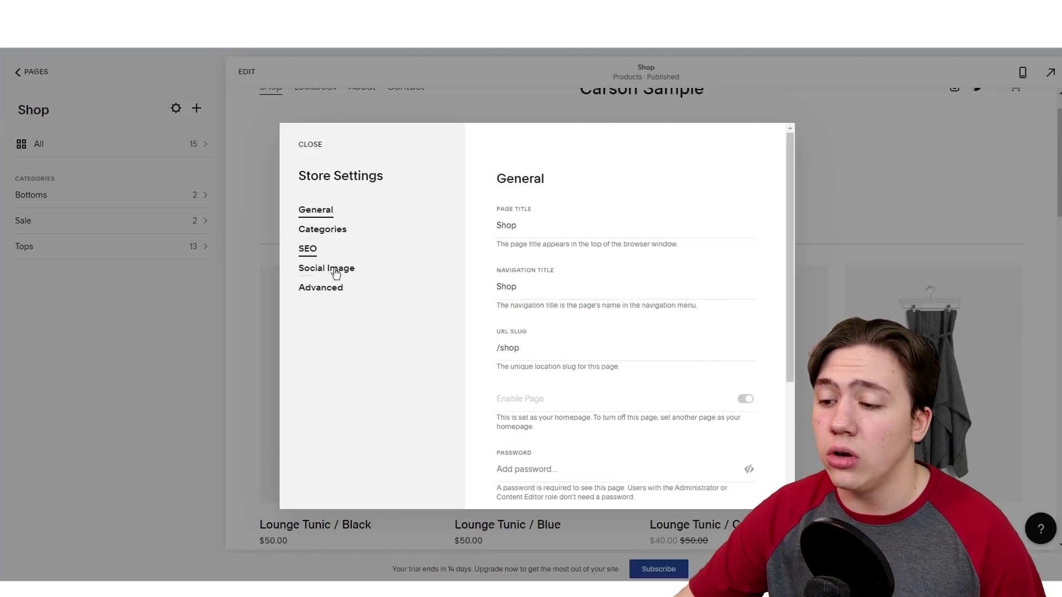
click(336, 278)
click(320, 288)
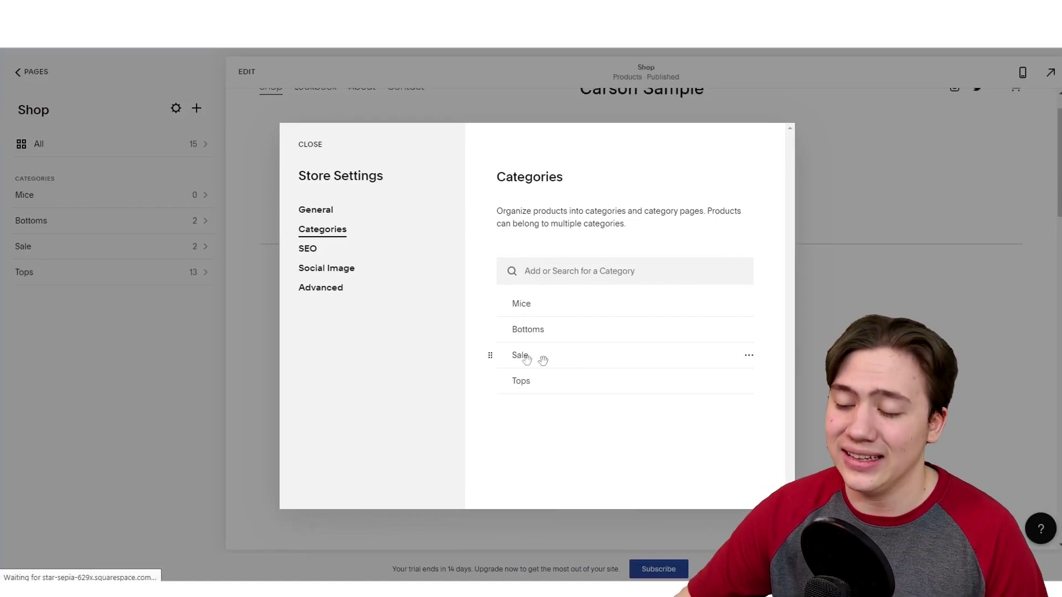
click(309, 144)
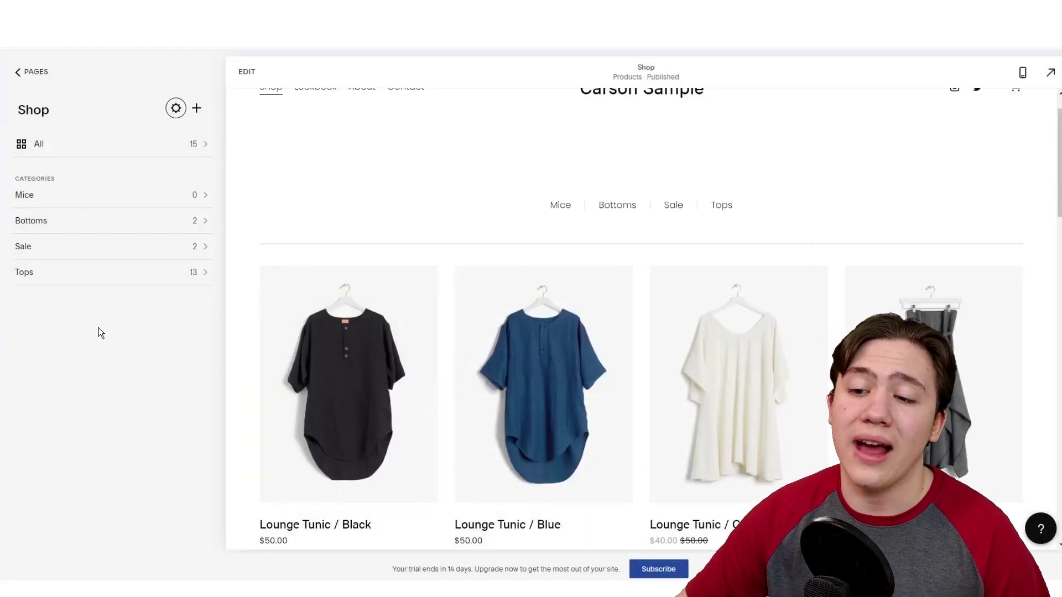
Step: Add a new product to the Shop, choosing Digital as the product type
click(196, 109)
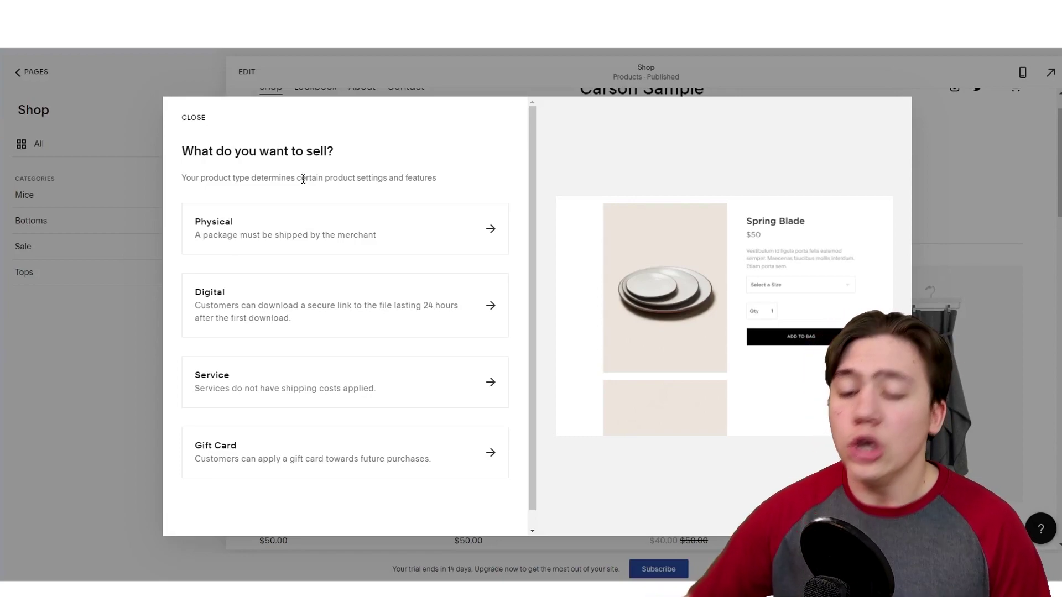
scroll(348, 187, down, 1)
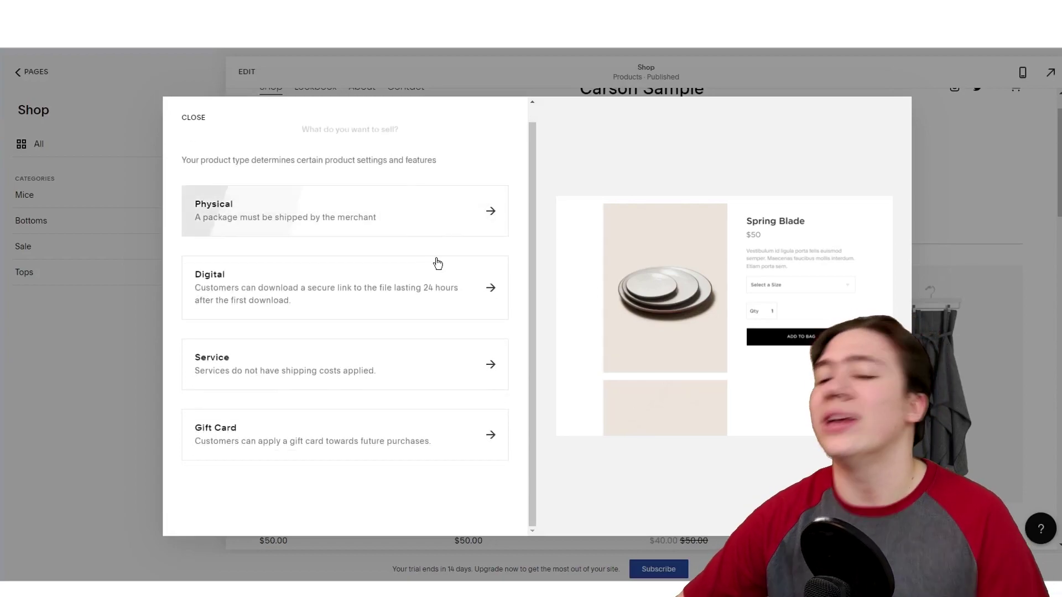
click(415, 301)
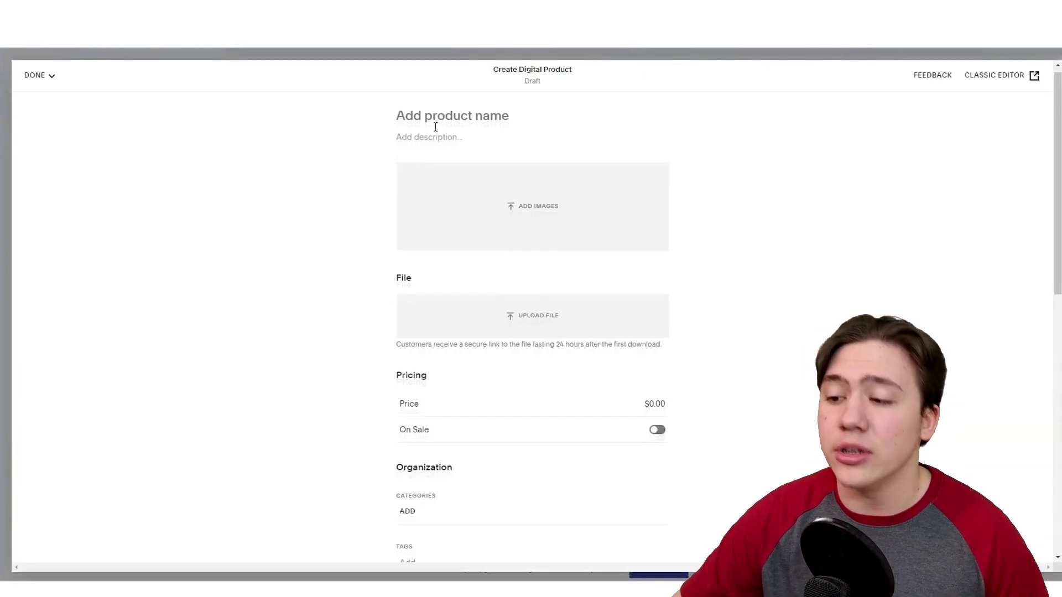
Step: Scroll through the empty Create Digital Product editor's fields
scroll(436, 126, down, 1)
scroll(498, 204, down, 1)
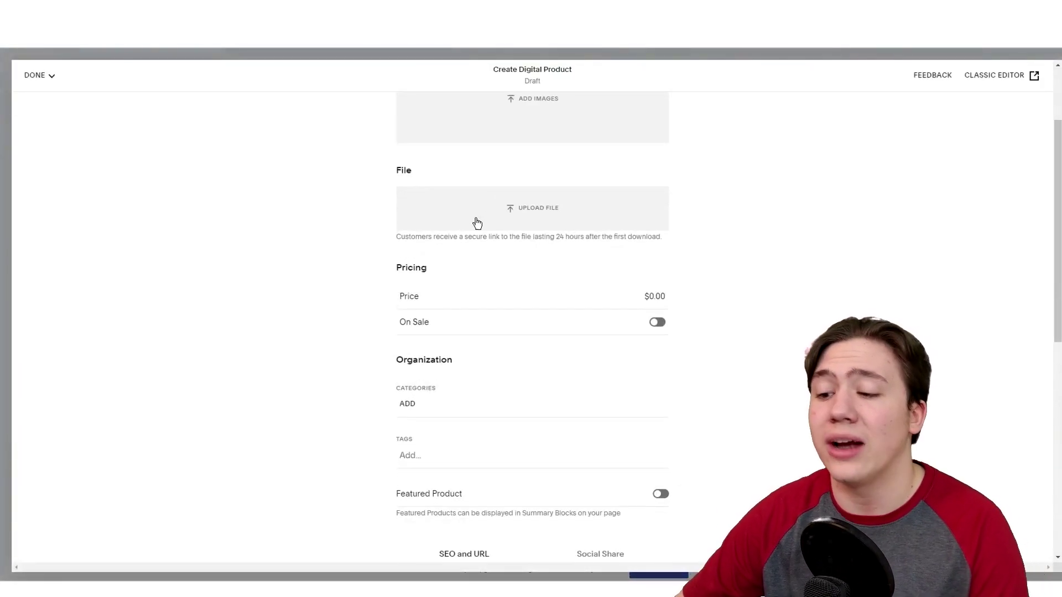
scroll(522, 277, down, 1)
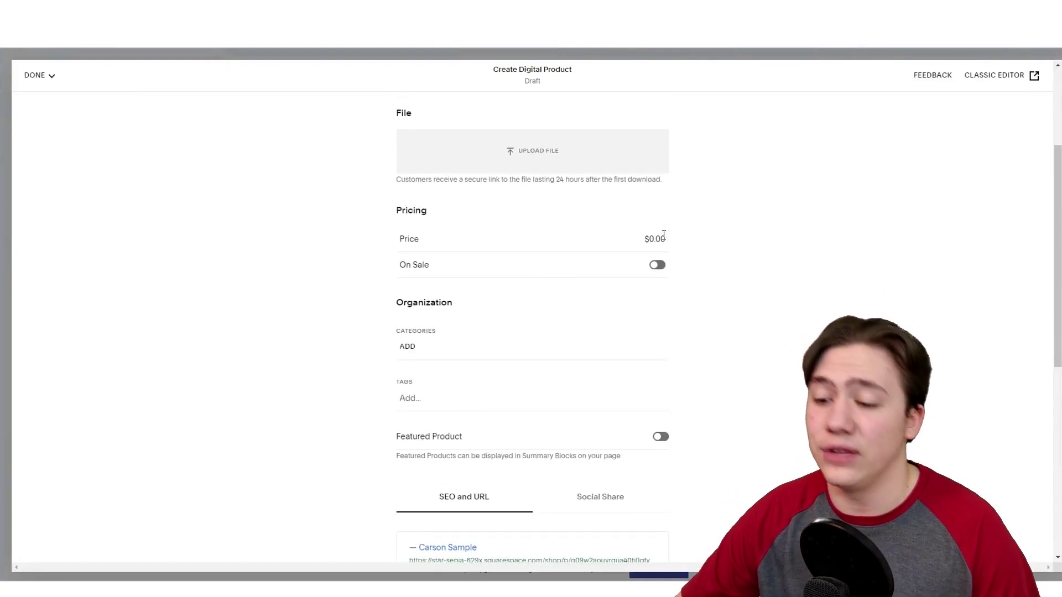
scroll(653, 246, down, 1)
scroll(553, 254, down, 1)
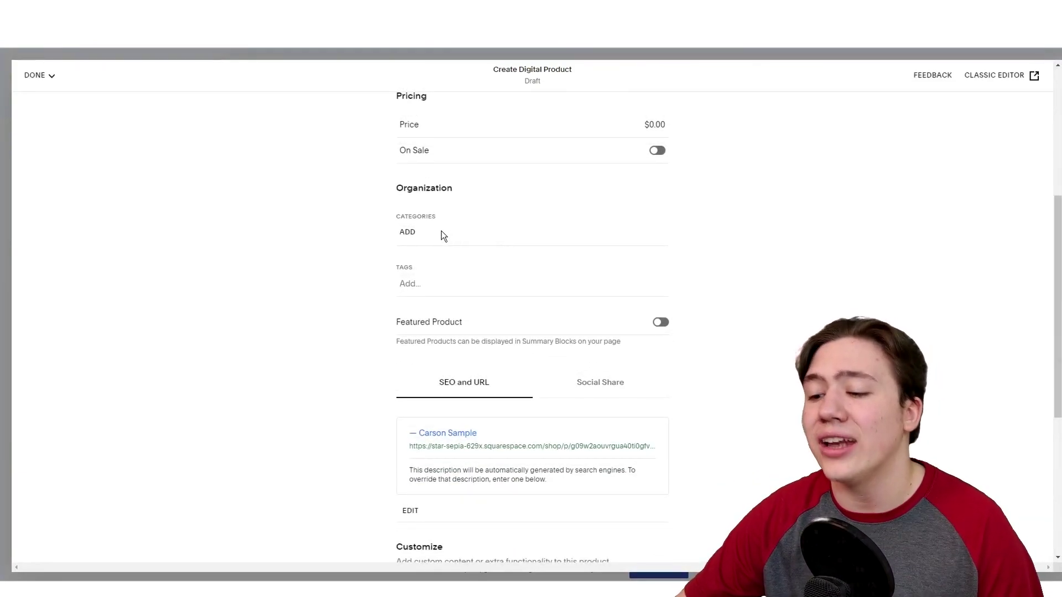
scroll(429, 235, down, 2)
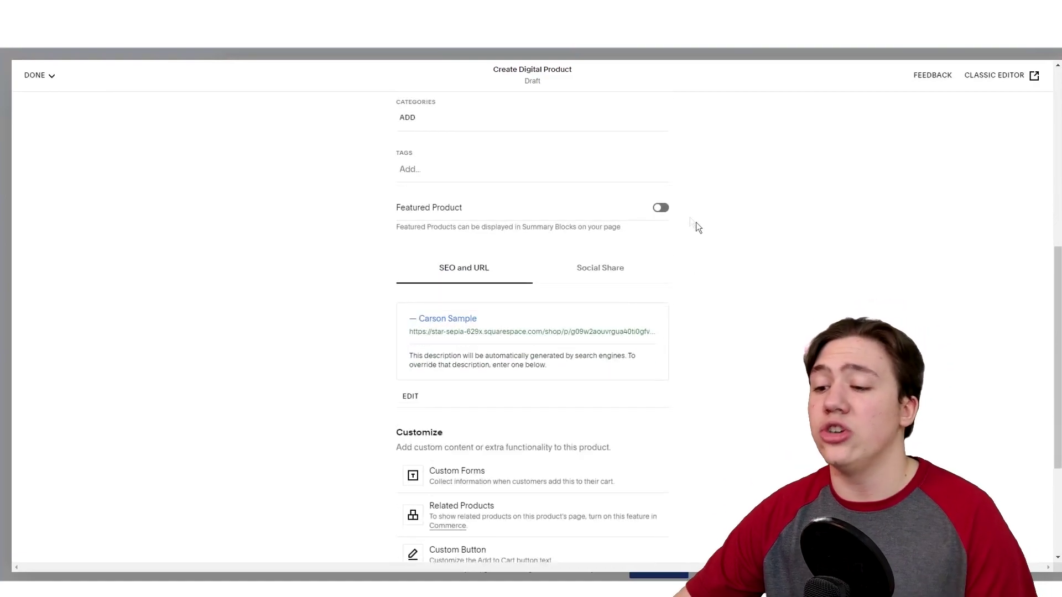
scroll(647, 221, down, 1)
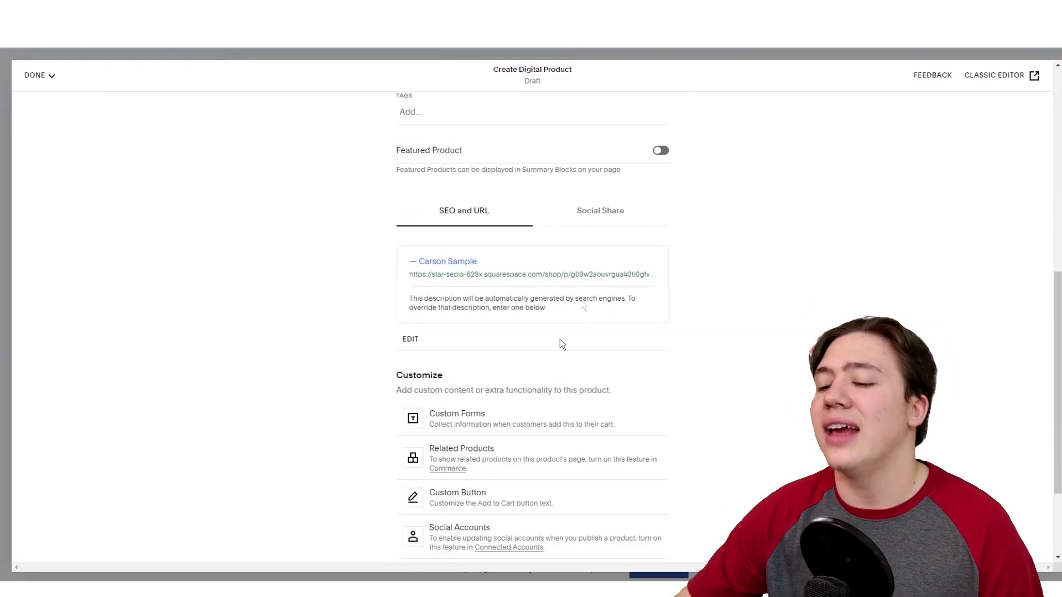
scroll(458, 293, down, 2)
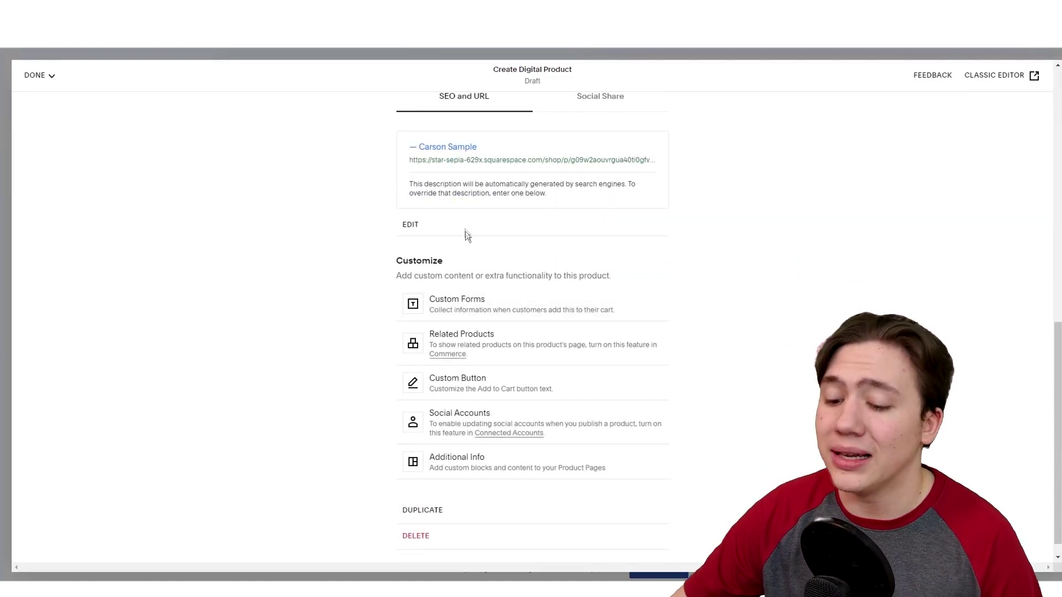
scroll(442, 276, down, 1)
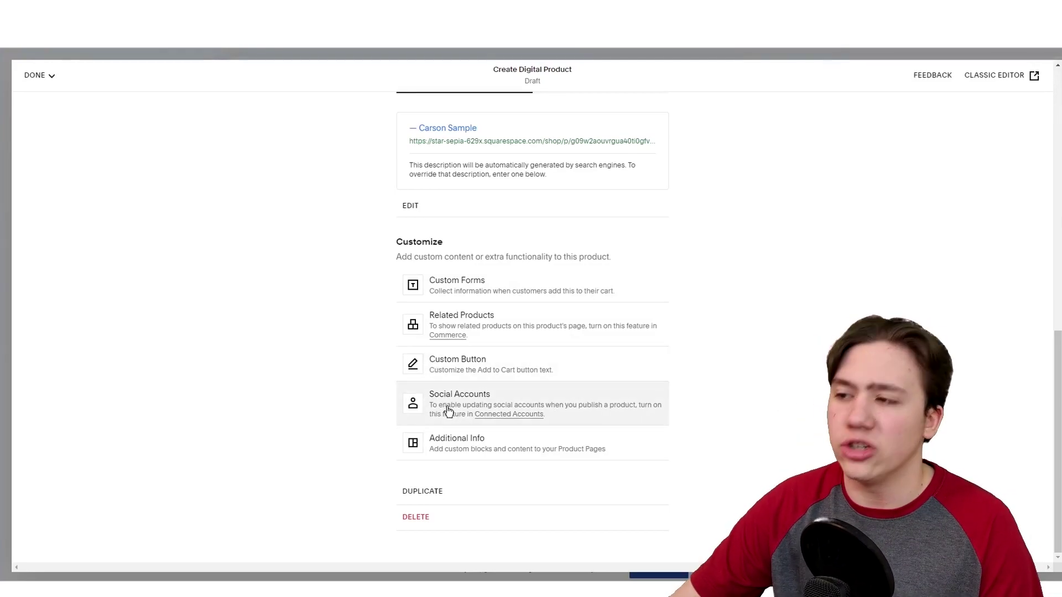
Step: Discard the unsaved digital product draft from the Done menu
click(41, 82)
click(63, 124)
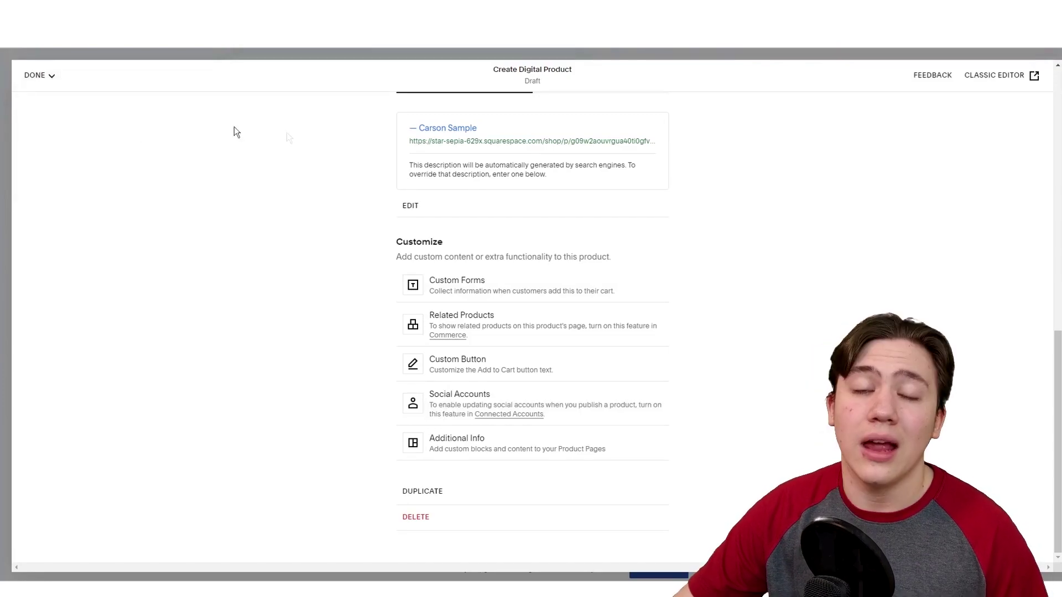
click(46, 77)
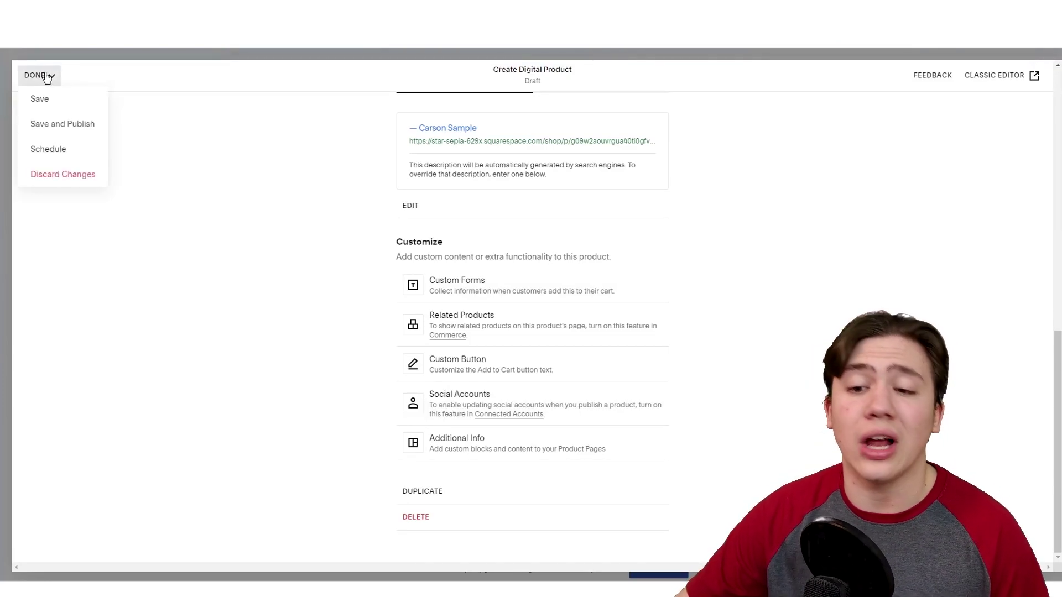
click(63, 174)
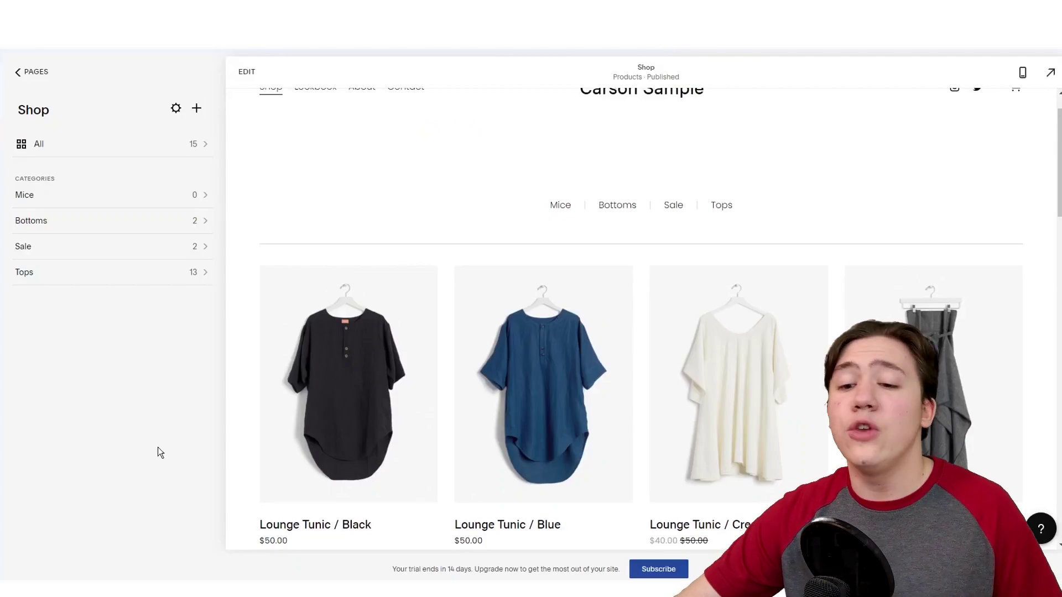
Step: Delete the Wide Pant product from the Bottoms category, then go back to the category list
click(155, 227)
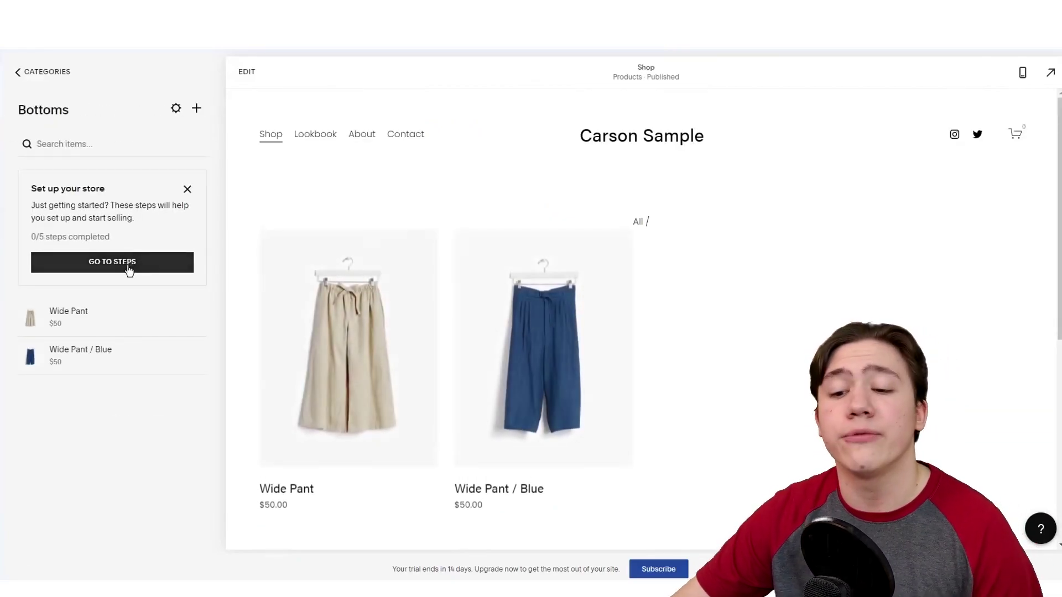
mouse_move(195, 326)
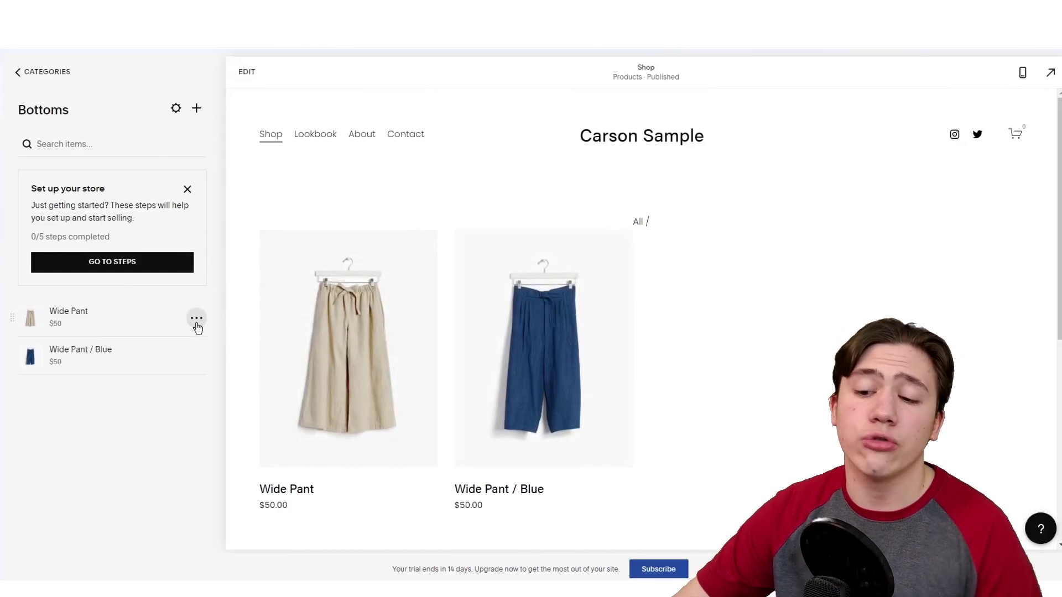
click(197, 319)
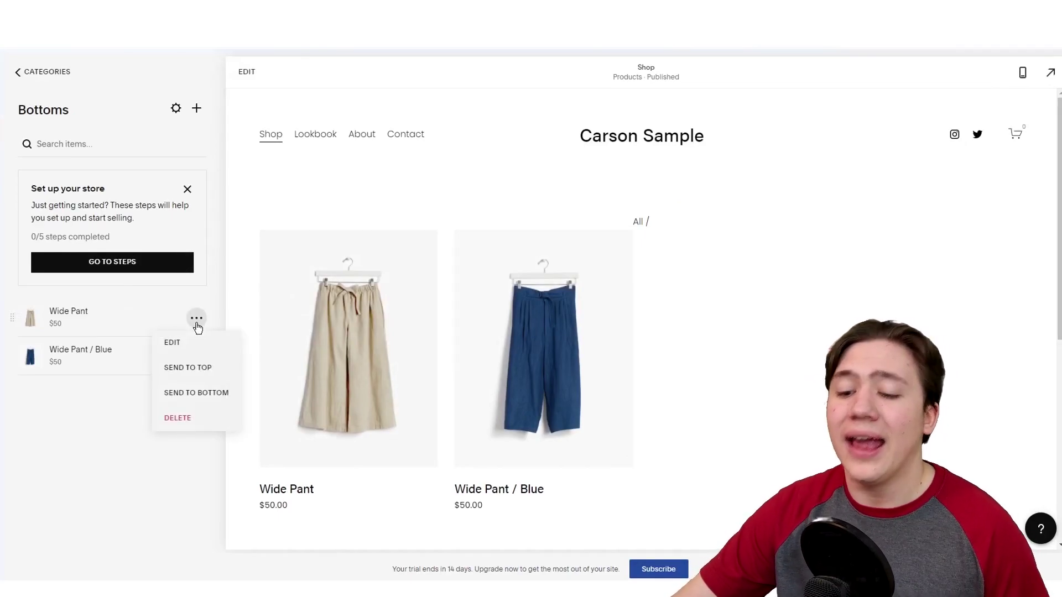
click(177, 418)
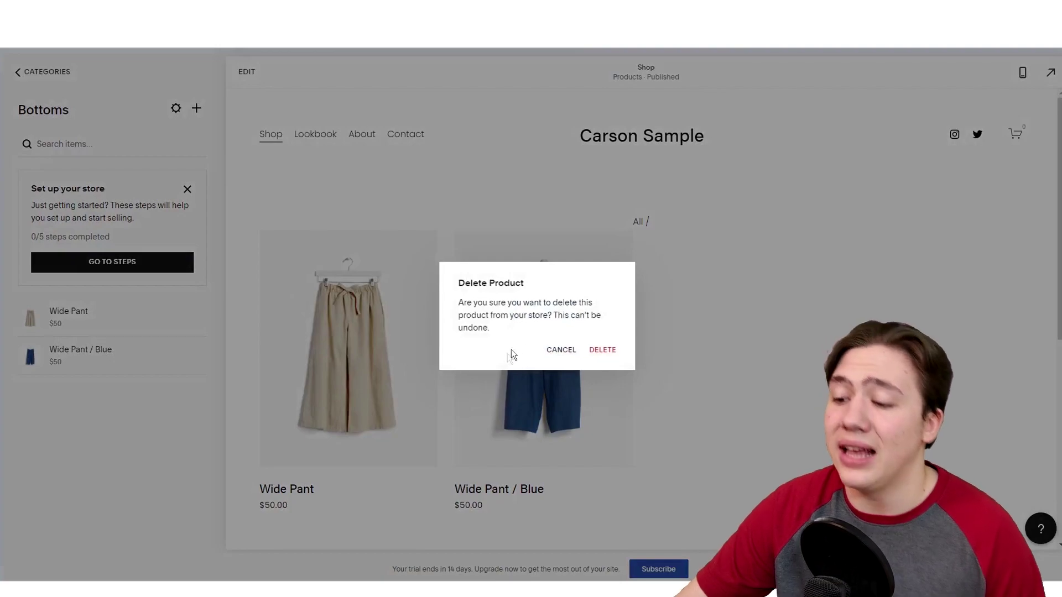
click(601, 354)
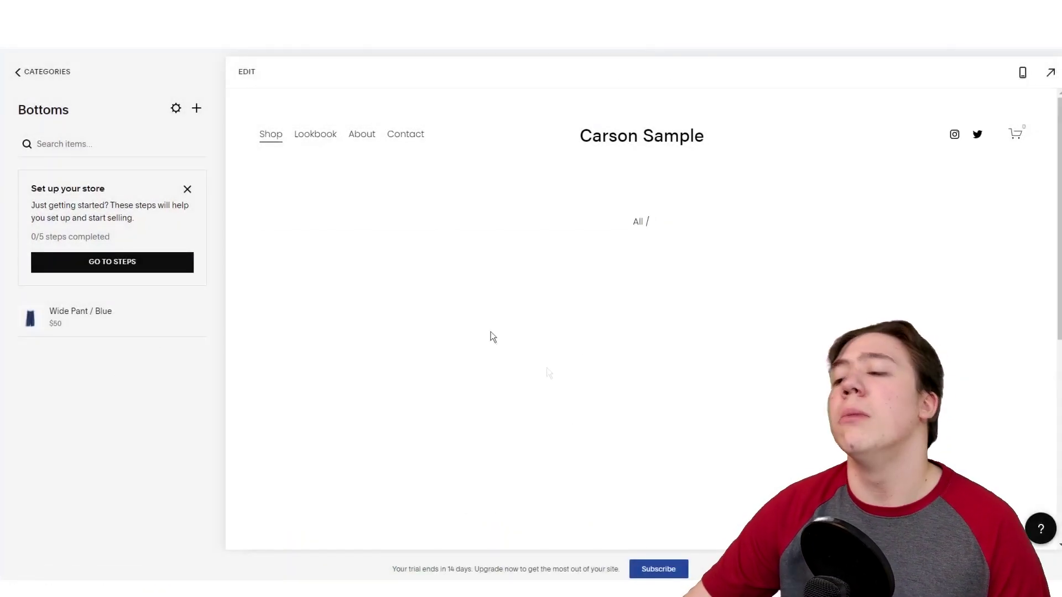
click(22, 73)
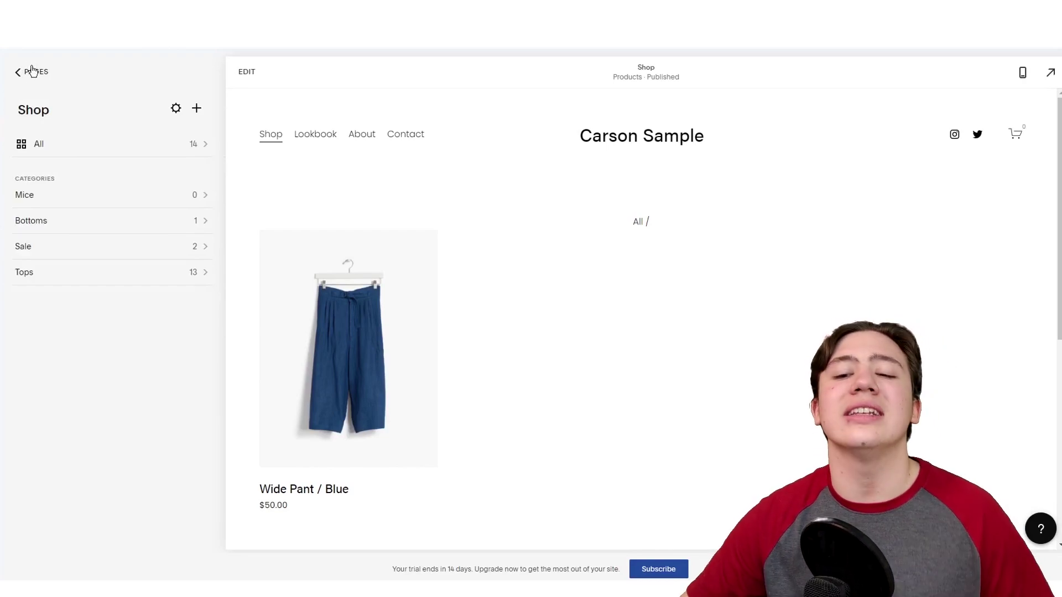
Step: Delete the Lookbook demo page from Main Navigation and open the Contact page
click(28, 74)
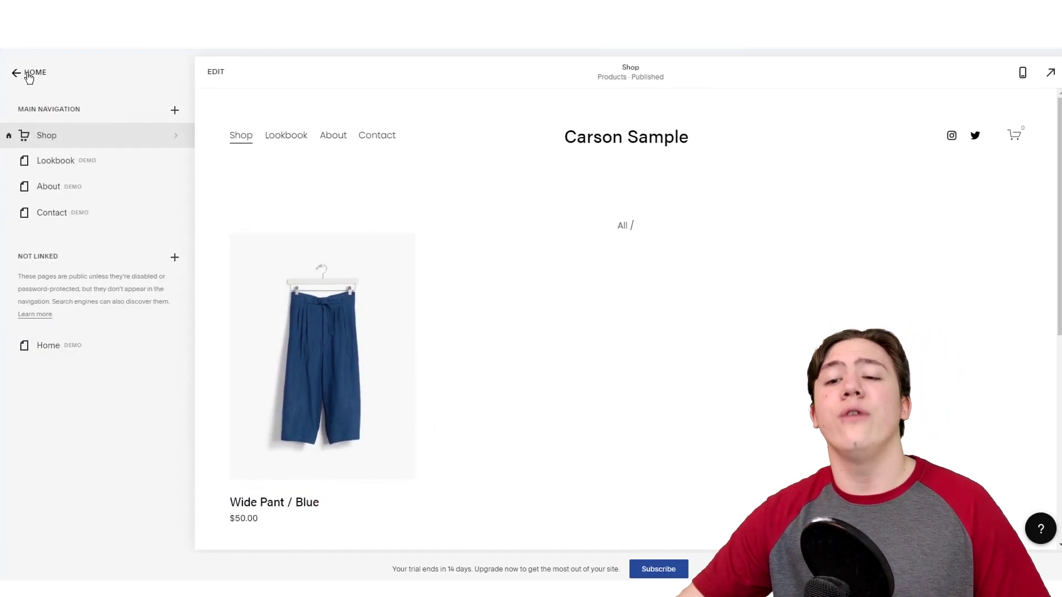
click(29, 75)
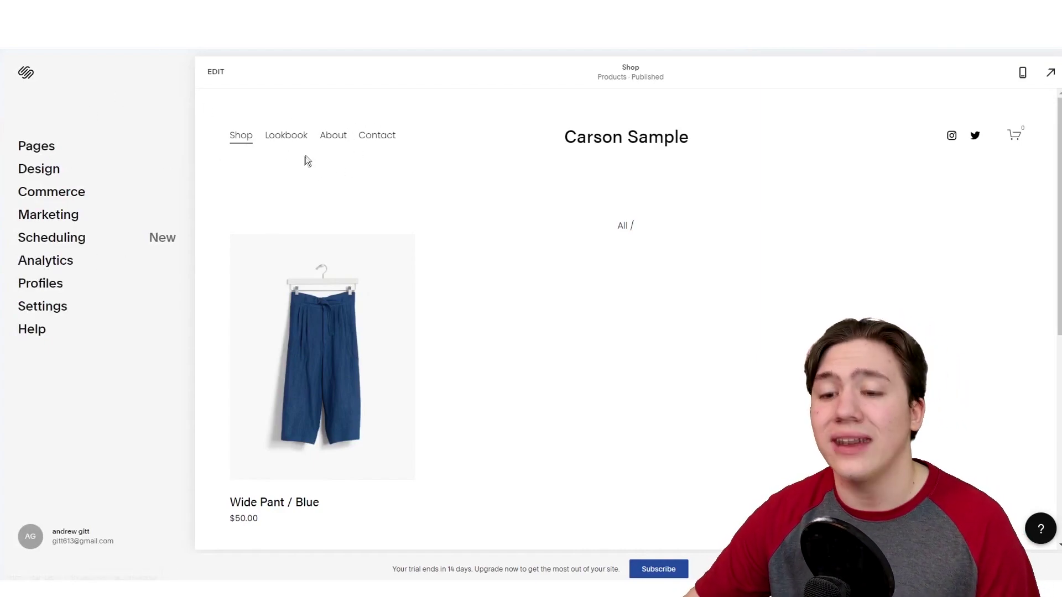
click(59, 147)
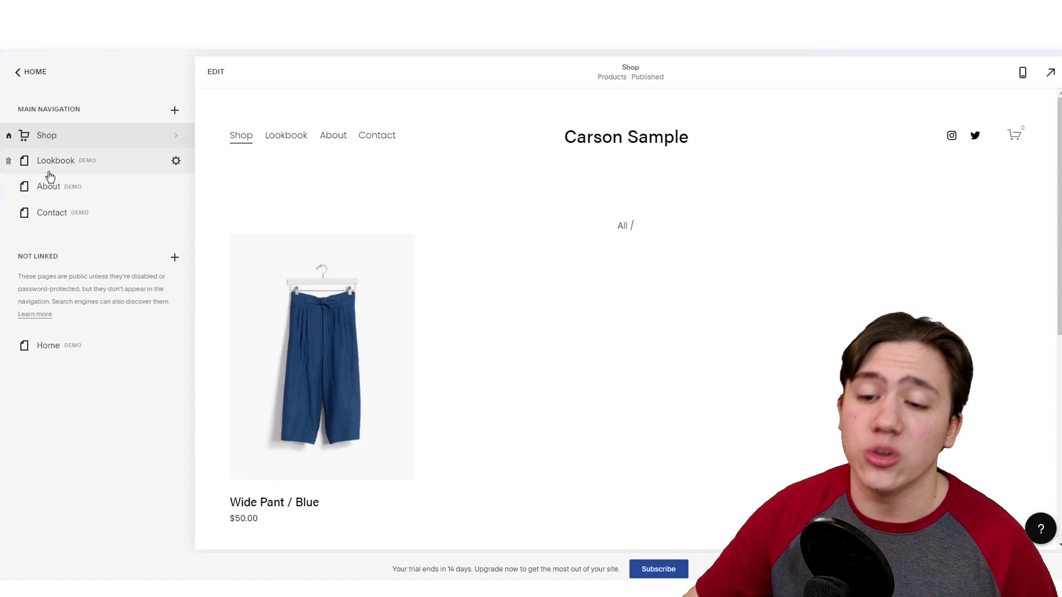
click(9, 162)
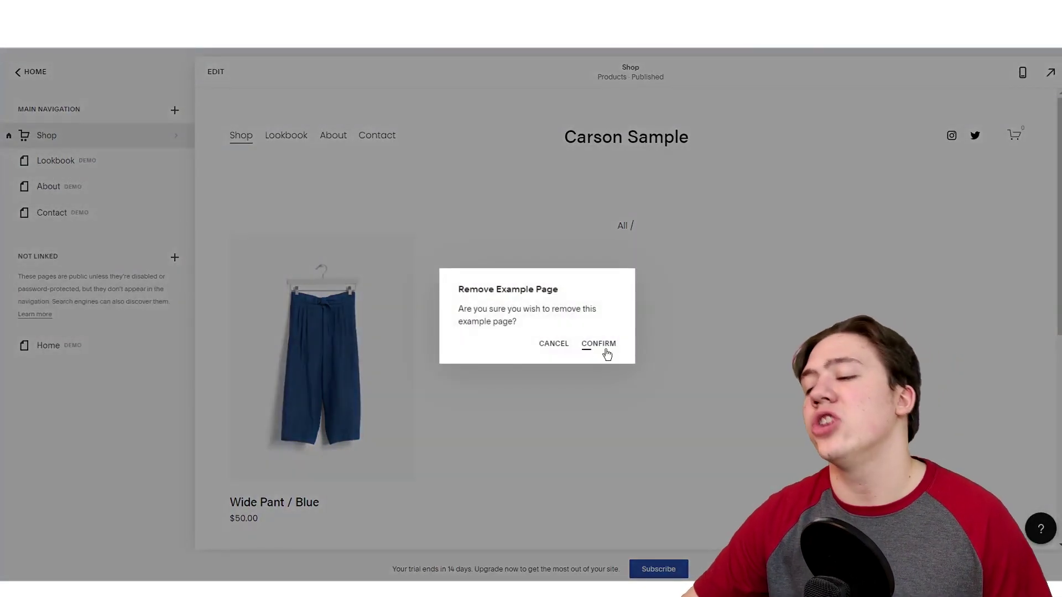
click(590, 347)
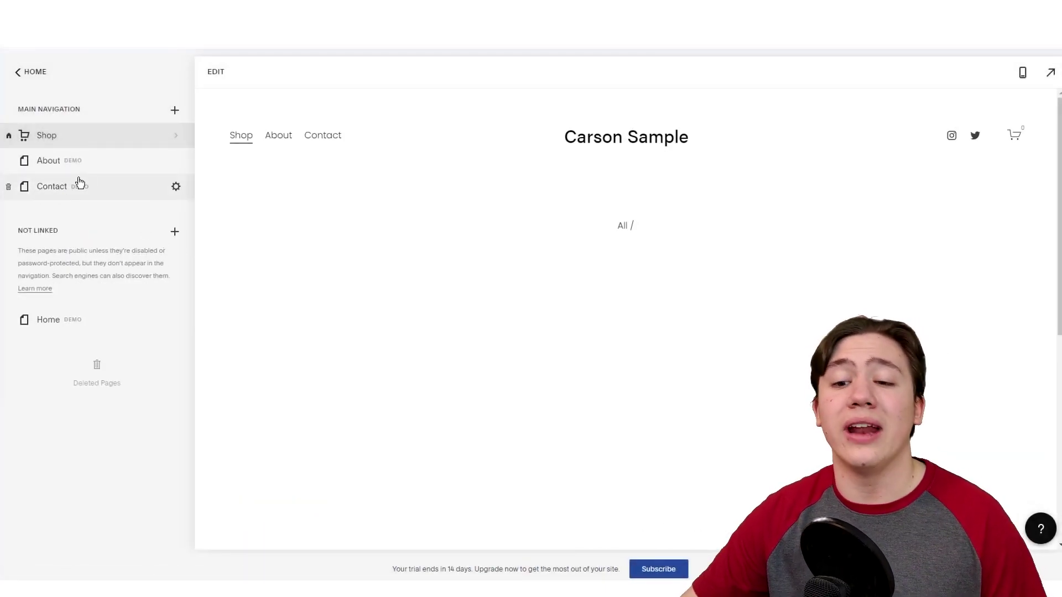
click(79, 187)
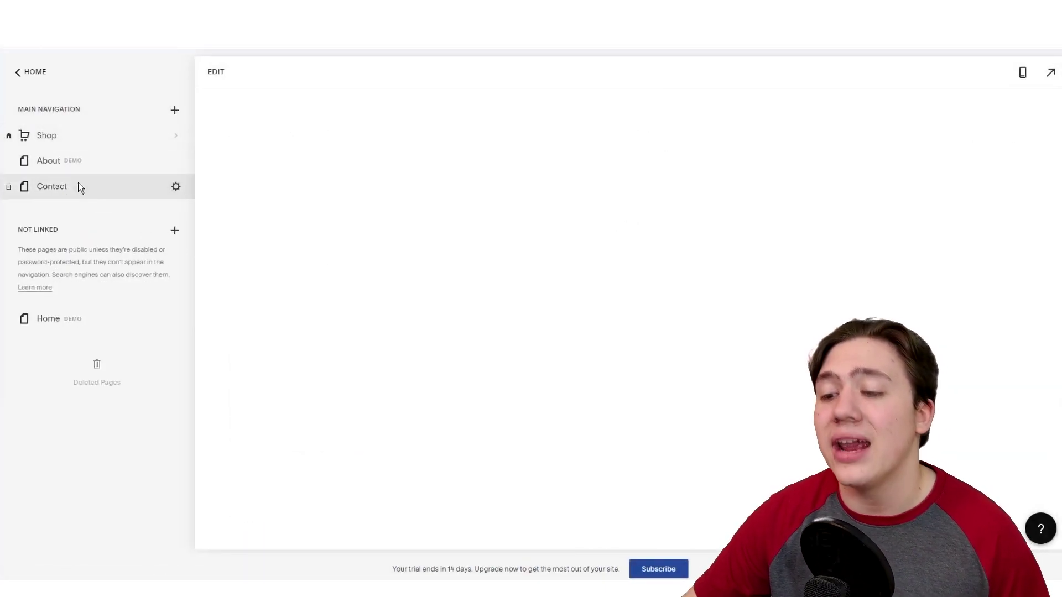
click(215, 73)
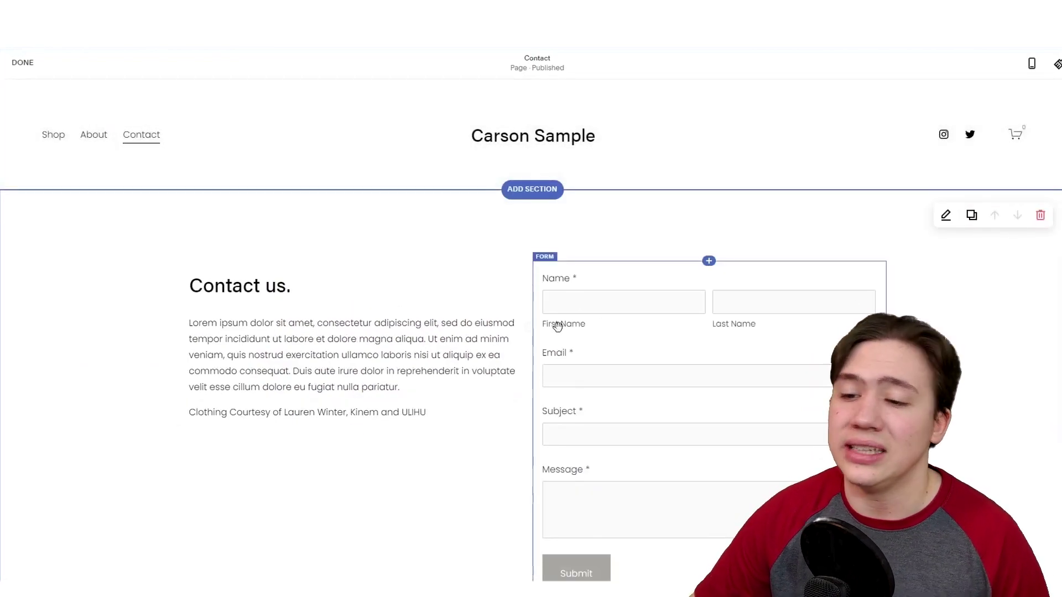
scroll(439, 351, down, 2)
scroll(351, 246, down, 1)
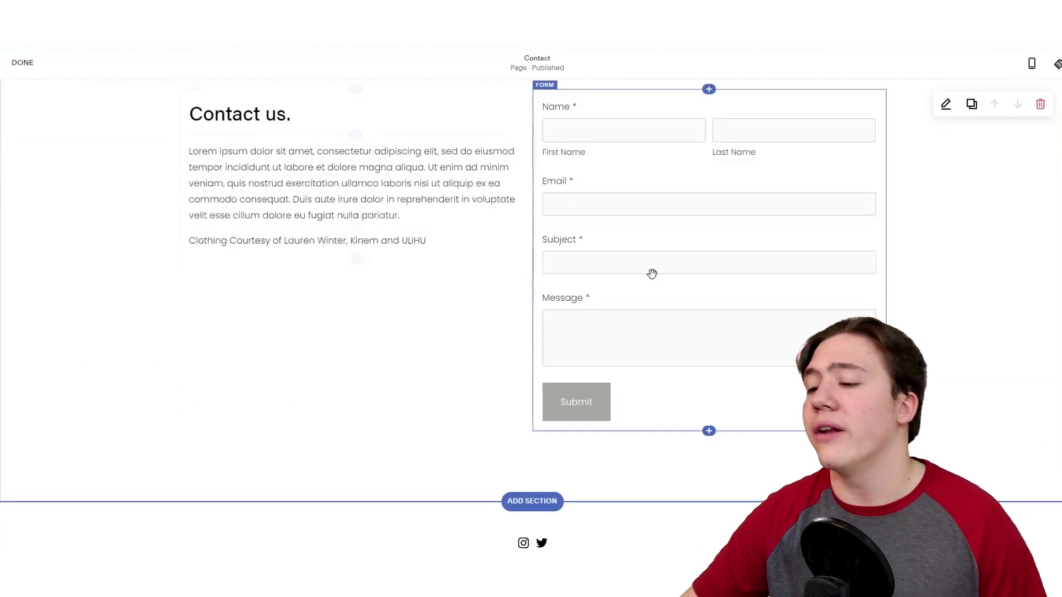
scroll(583, 301, up, 2)
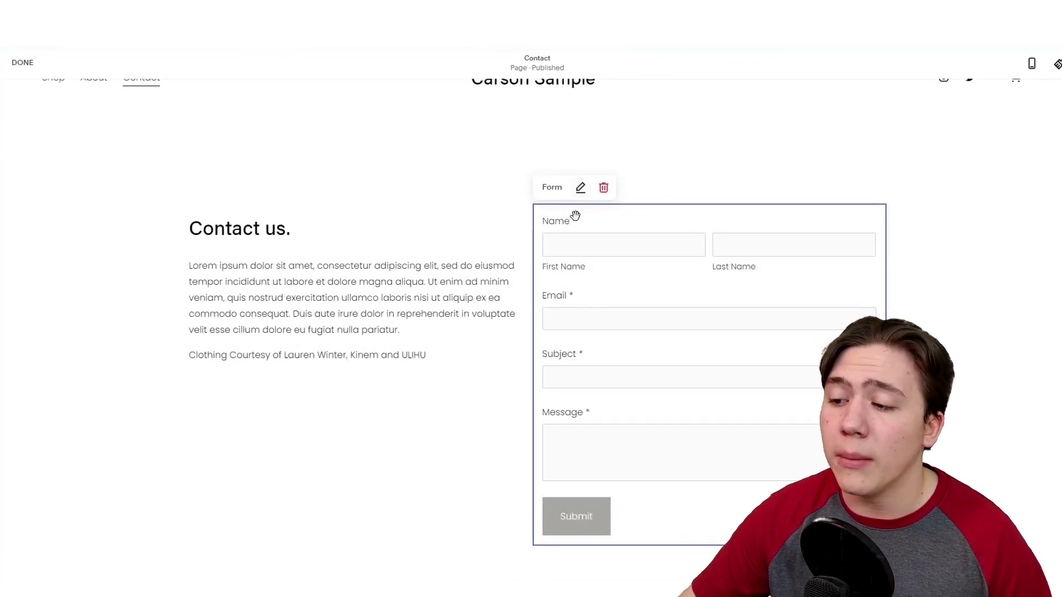
click(580, 188)
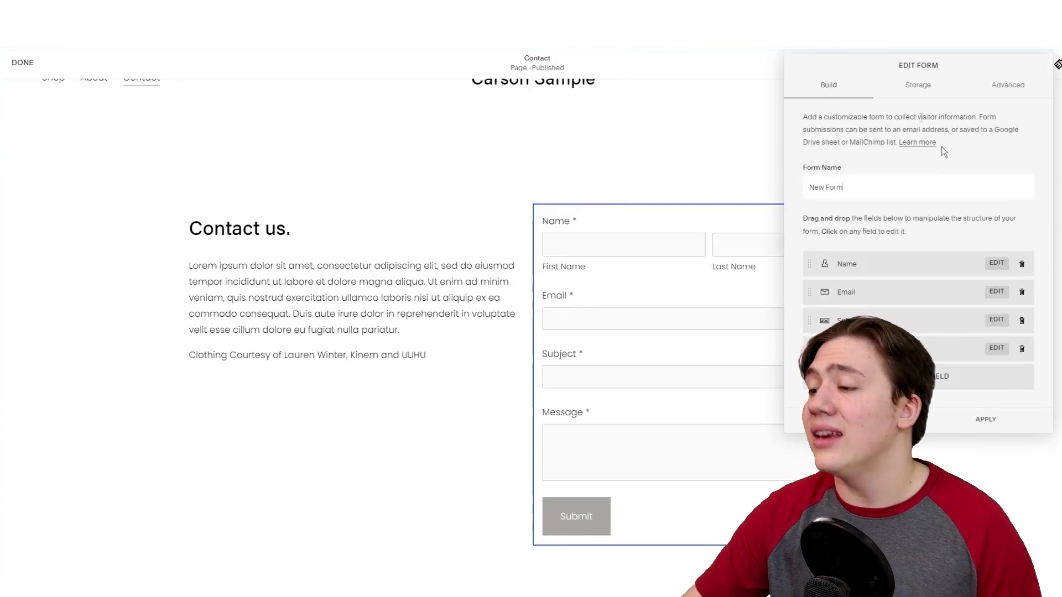
click(893, 87)
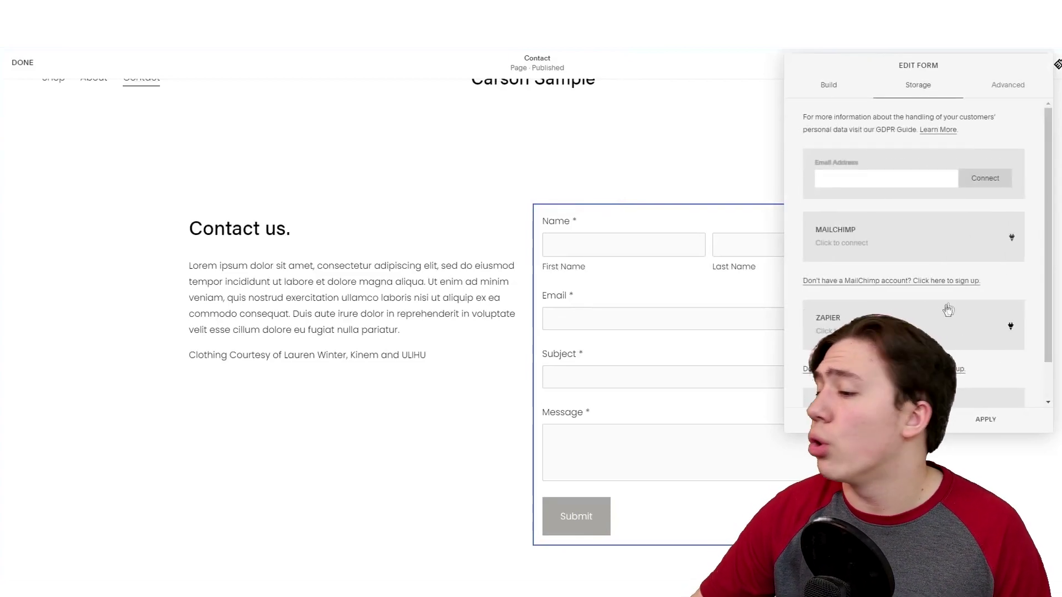
scroll(915, 252, down, 1)
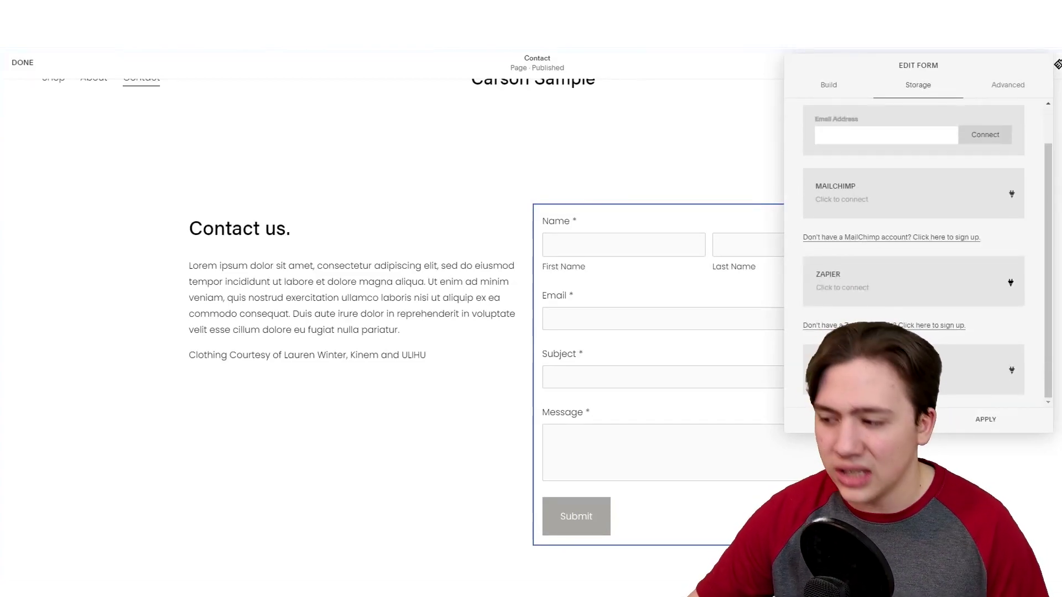
click(430, 206)
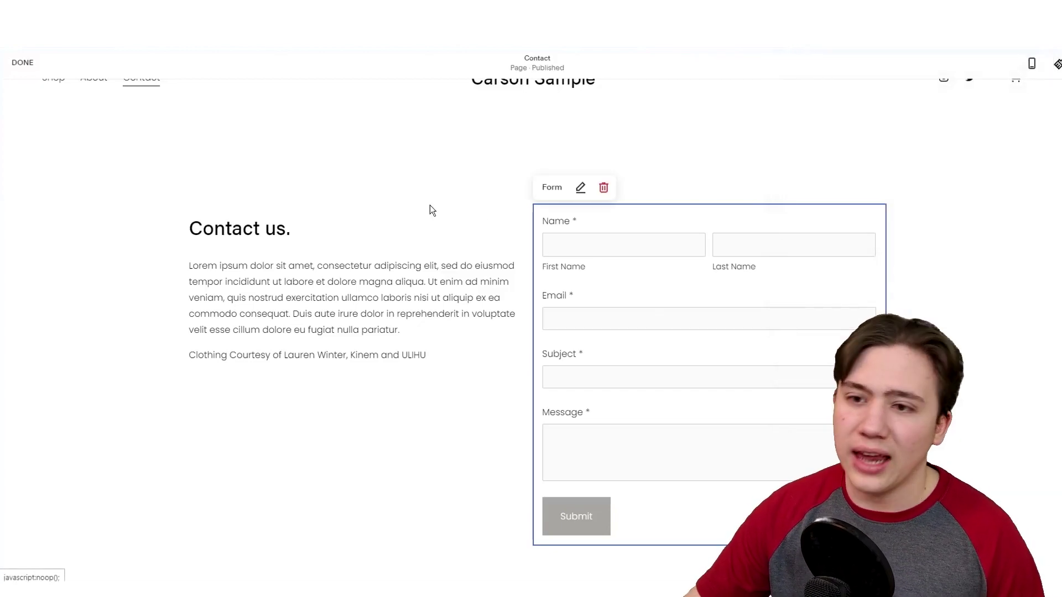
scroll(296, 253, up, 1)
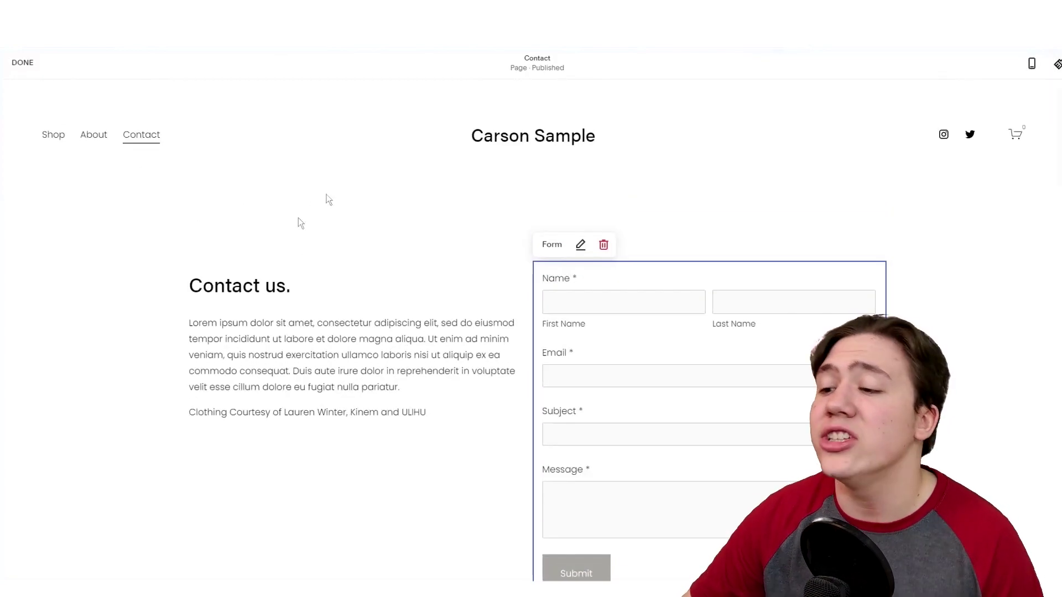
click(25, 64)
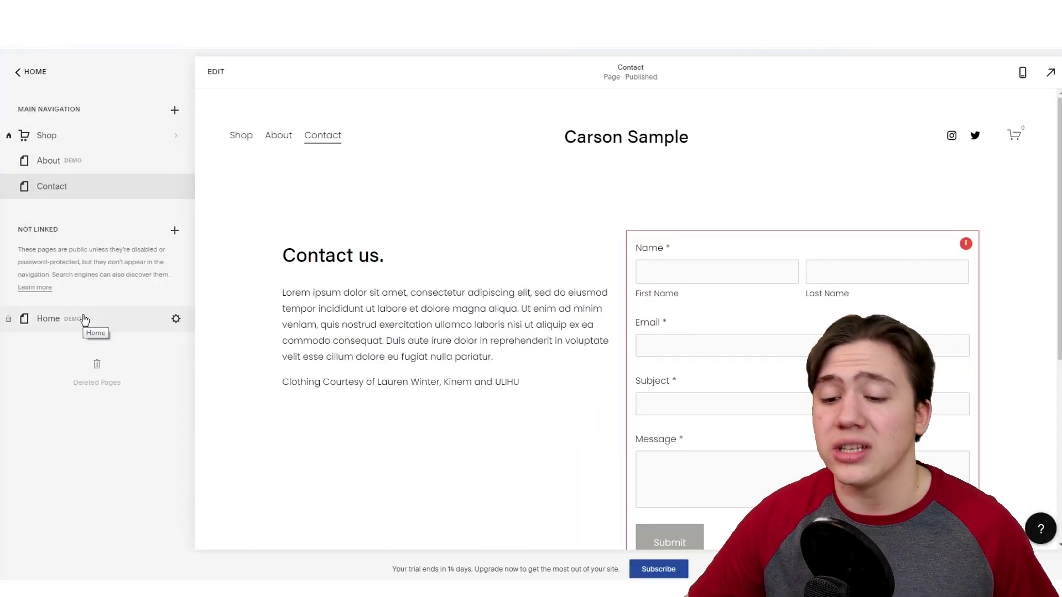
Step: Edit the Home page and its site header, then bring up the site Settings list
click(83, 320)
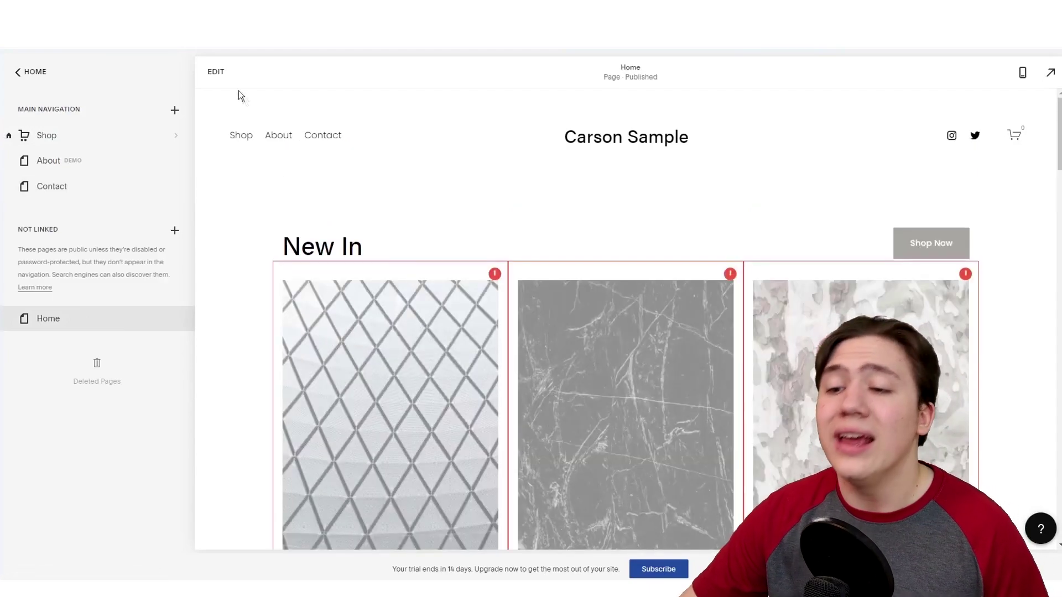
click(215, 72)
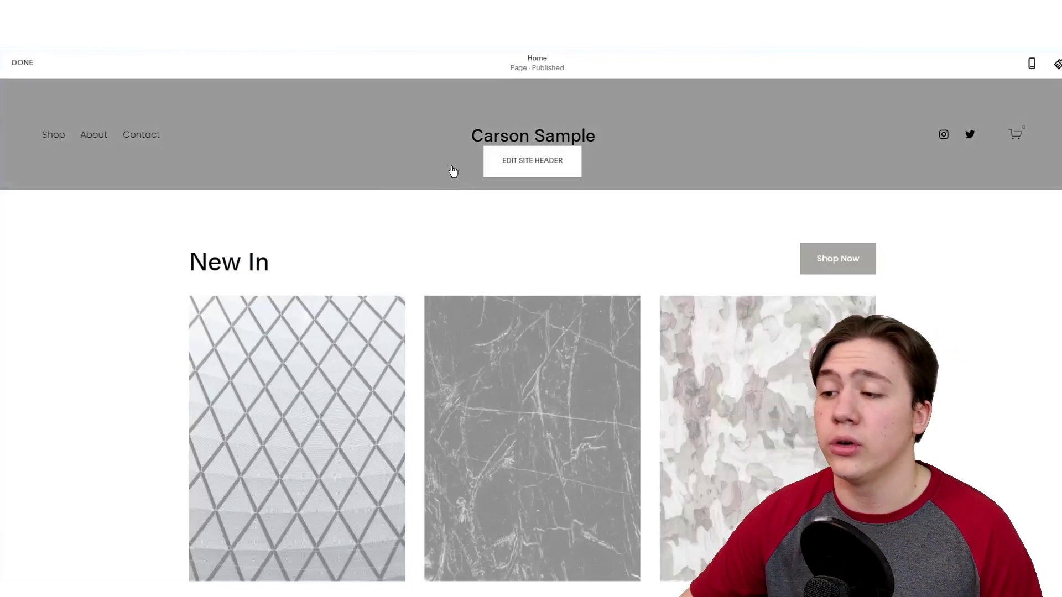
click(538, 164)
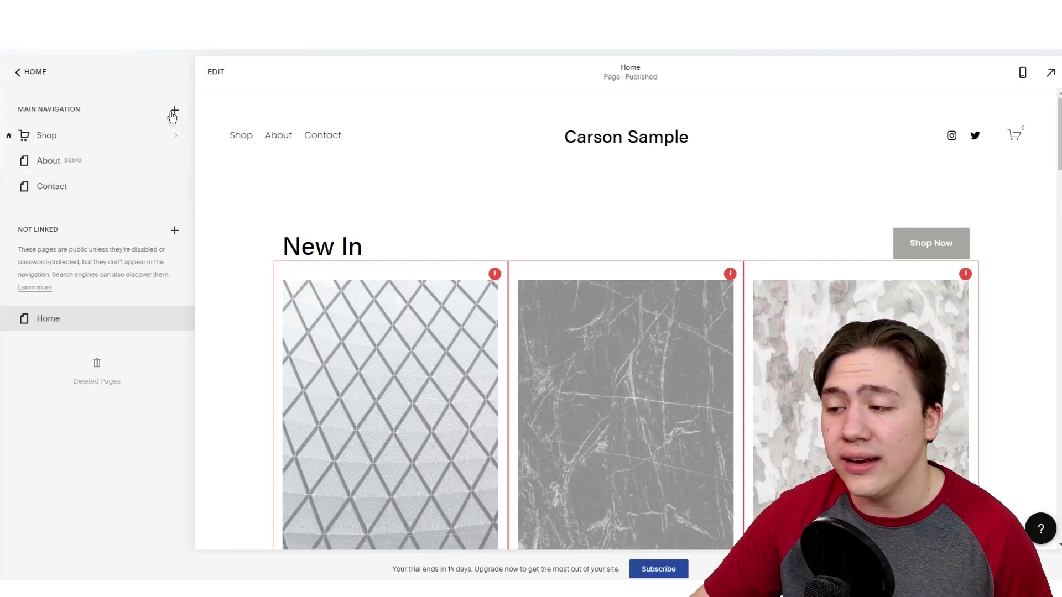
click(32, 73)
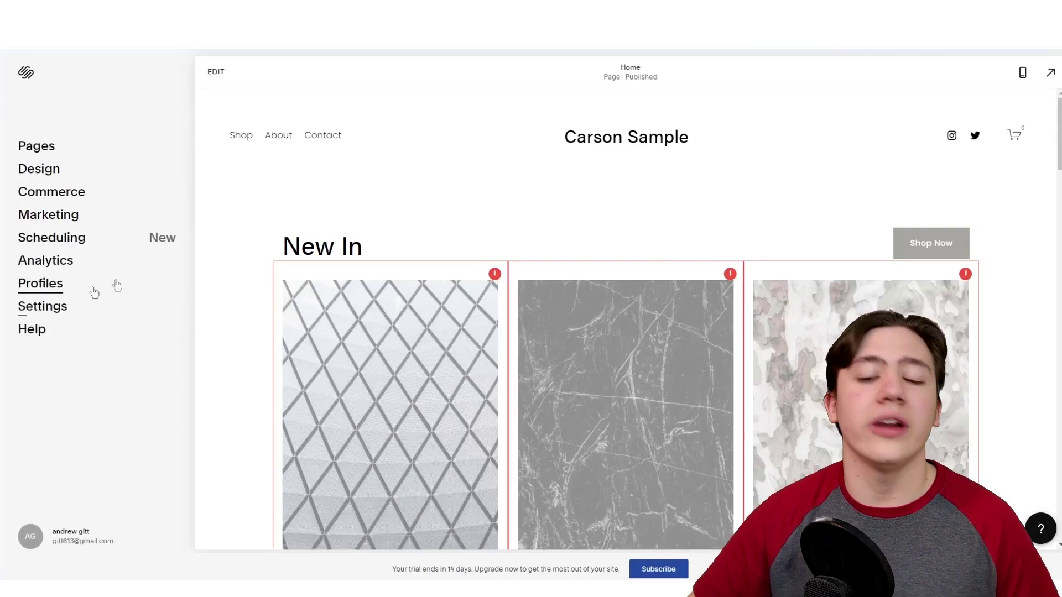
click(50, 306)
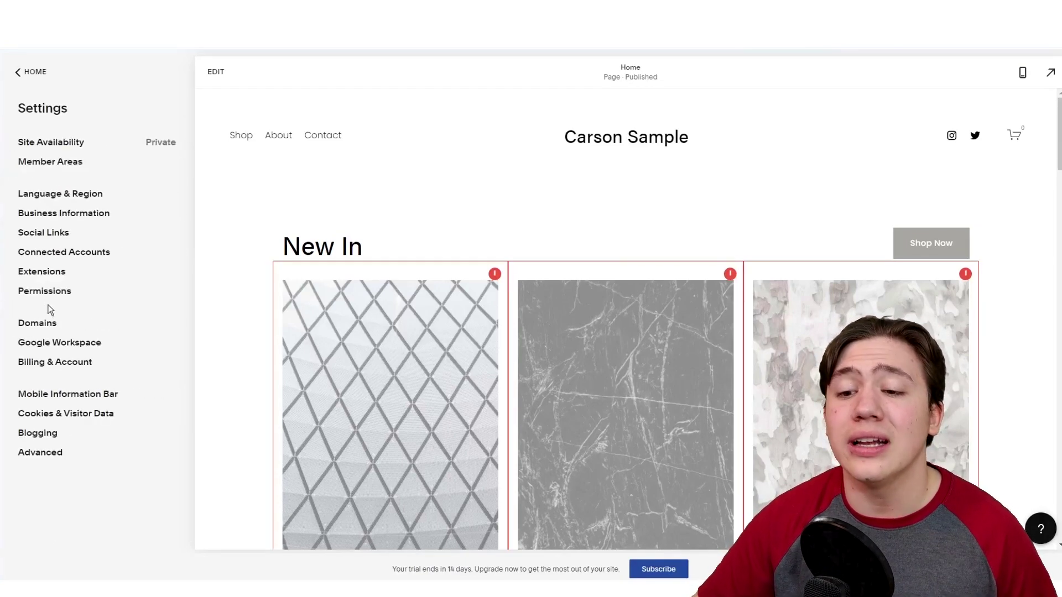